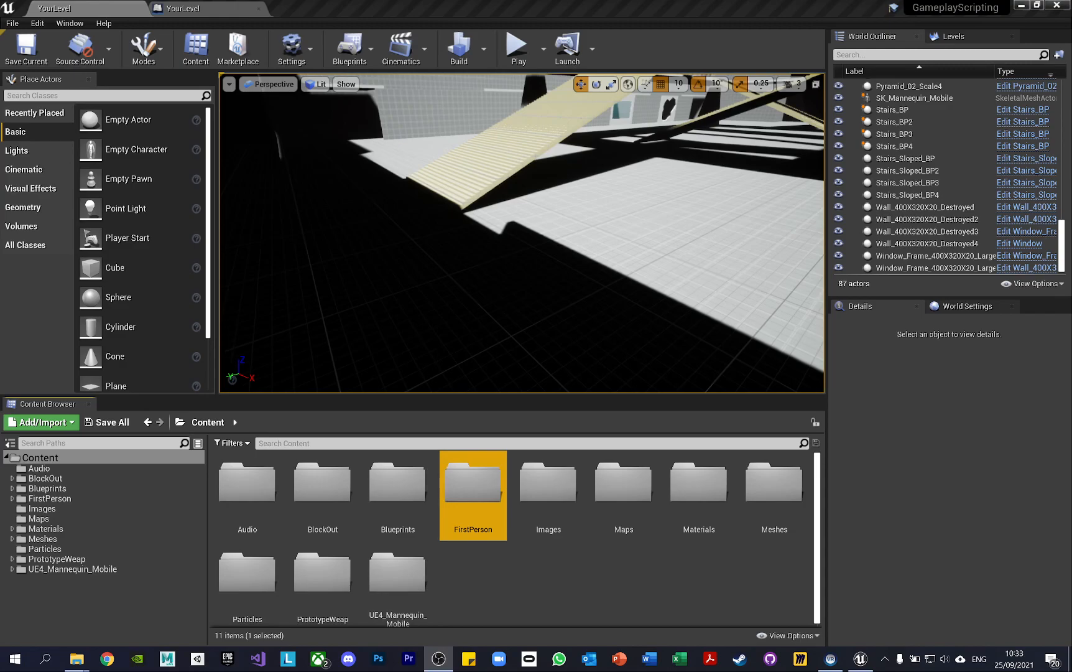
Close the second YourLevel tab and dismiss the Lenovo Vantage notifications
{"action": "left_click", "coordinate": [258, 8]}
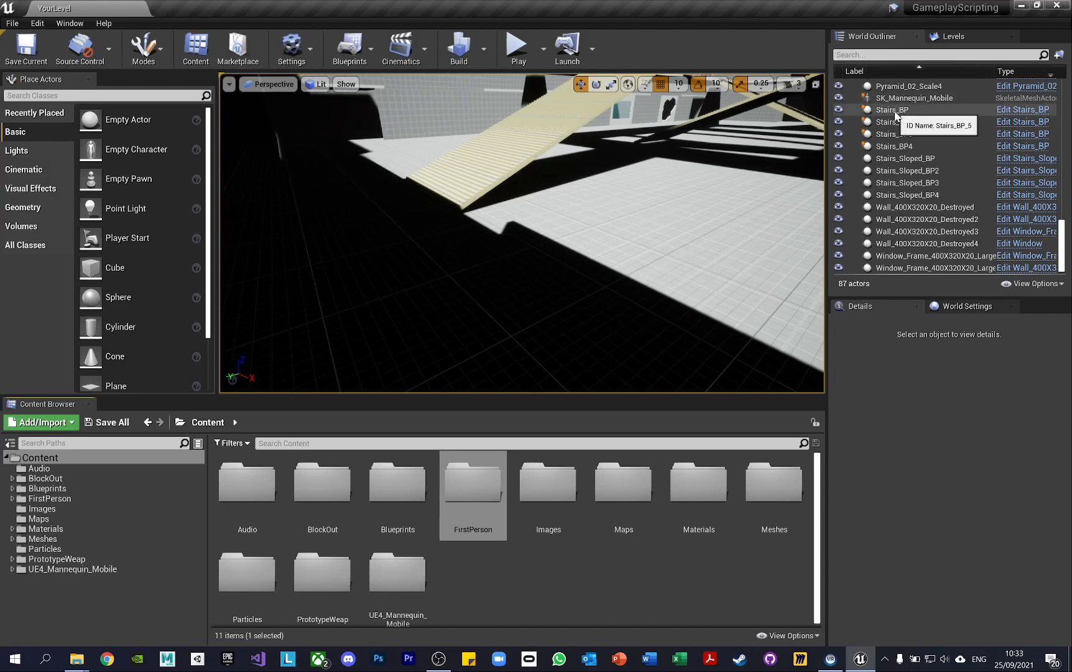
{"action": "mouse_move", "coordinate": [561, 140]}
{"action": "right_mouse_down"}
{"action": "mouse_move", "coordinate": [628, 81]}
{"action": "mouse_move", "coordinate": [544, 141]}
{"action": "mouse_move", "coordinate": [575, 93]}
{"action": "mouse_move", "coordinate": [560, 187]}
{"action": "mouse_move", "coordinate": [555, 172]}
{"action": "mouse_move", "coordinate": [582, 138]}
{"action": "mouse_move", "coordinate": [562, 140]}
{"action": "right_mouse_up"}
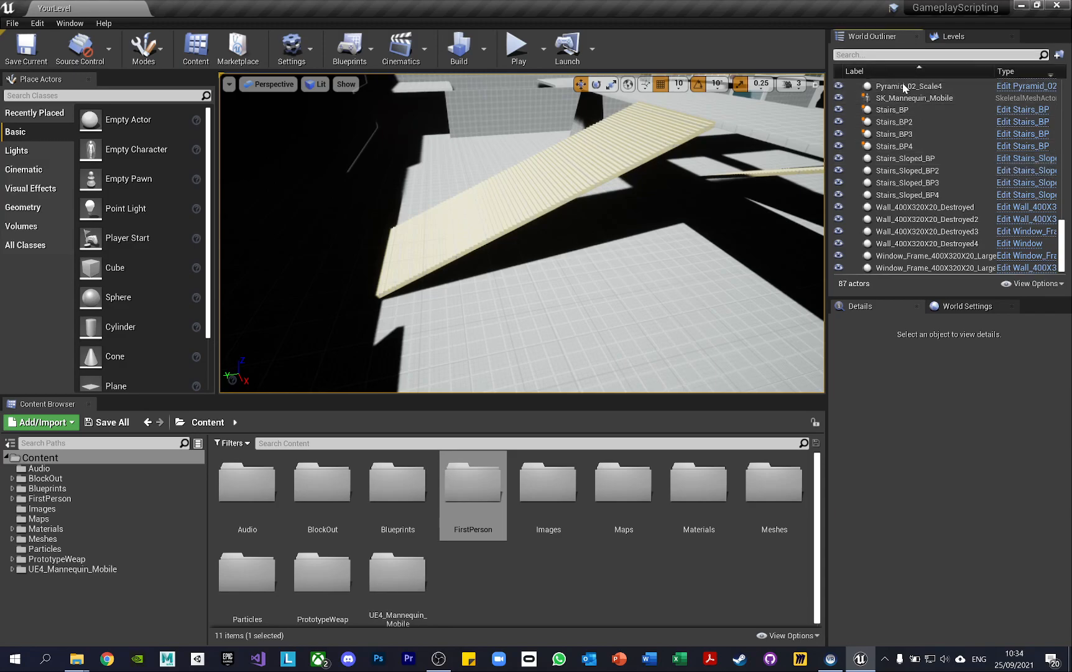
{"action": "left_click_drag", "start_coordinate": [1063, 236], "coordinate": [1060, 87]}
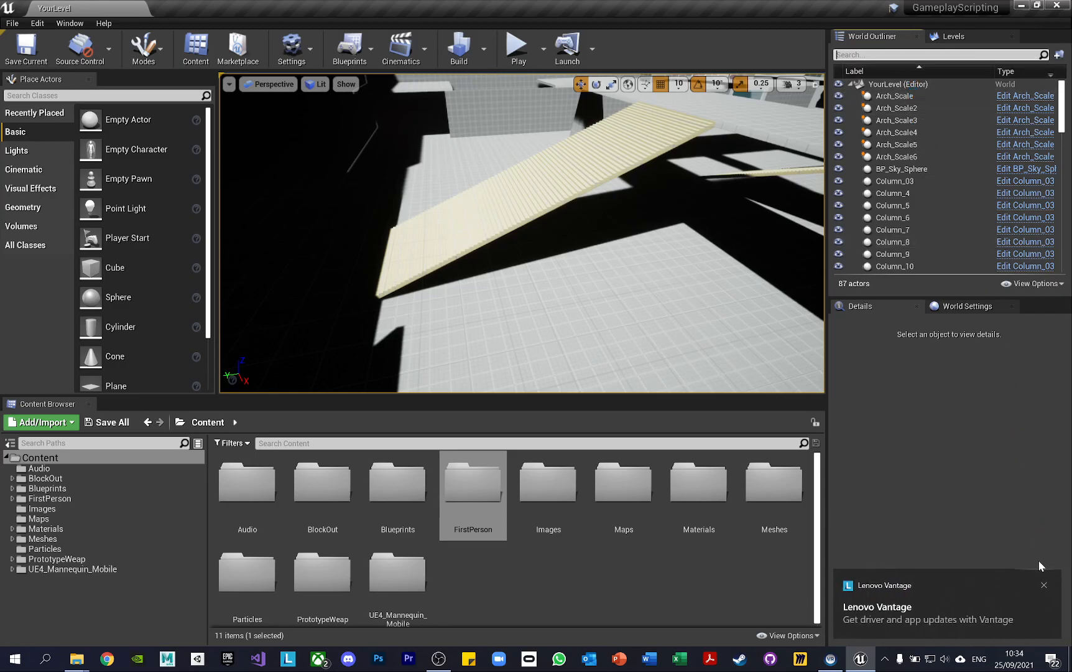
{"action": "left_click", "coordinate": [1045, 586]}
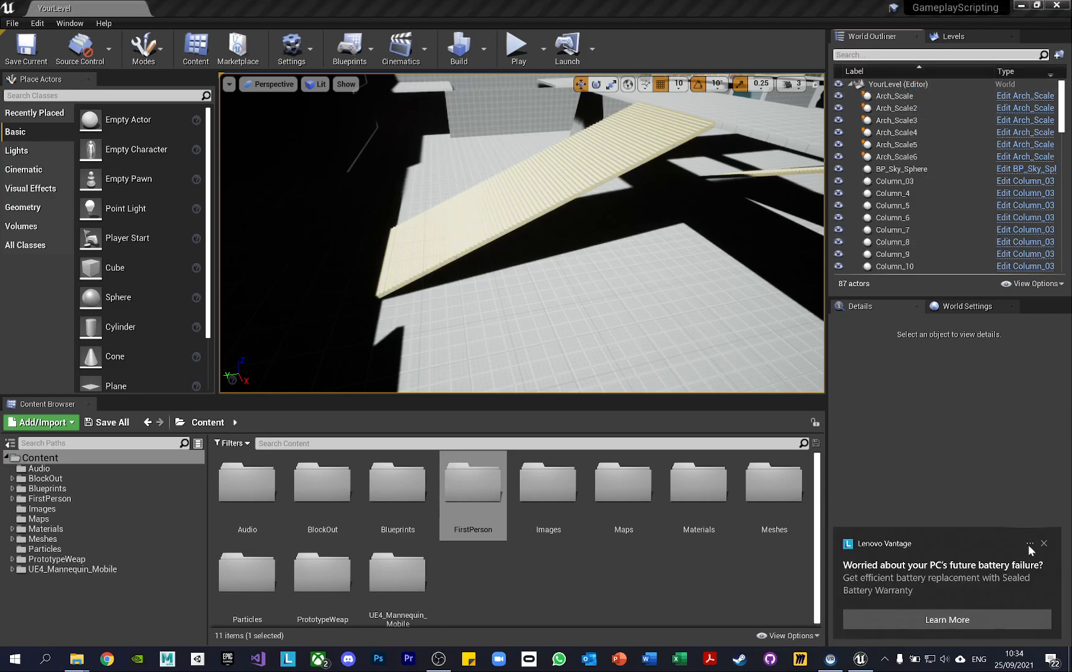
{"action": "left_click", "coordinate": [1043, 544]}
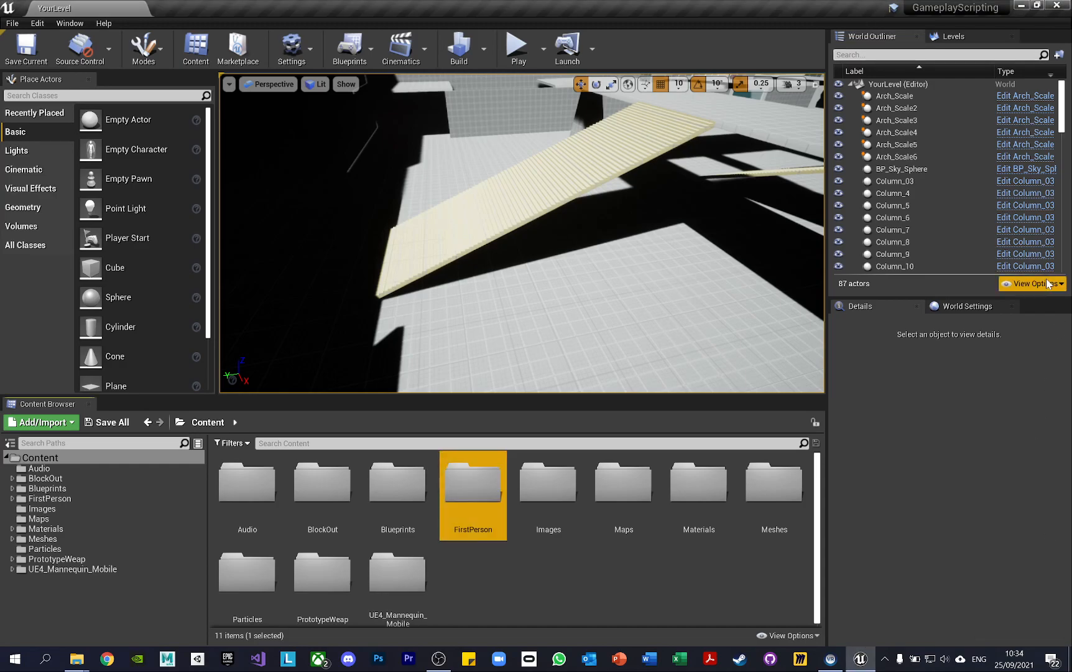
Group the actors Arch_Scale through Arch_Scale6 into a new World Outliner folder named ArchElements
{"action": "left_click", "coordinate": [932, 96]}
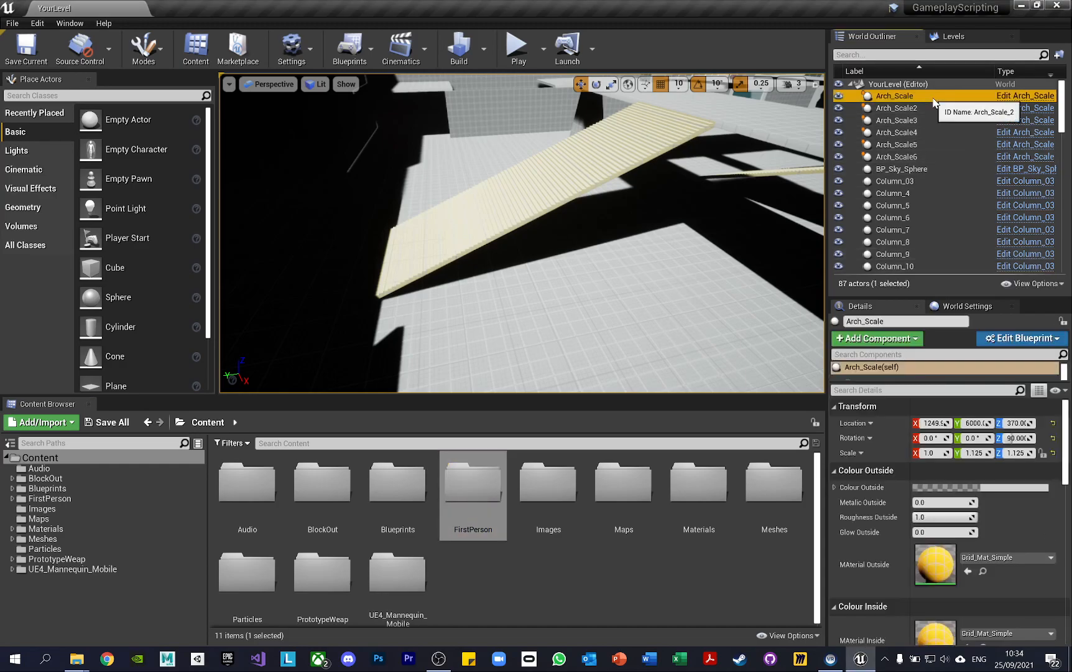
{"action": "left_click", "coordinate": [938, 156], "text": "shift"}
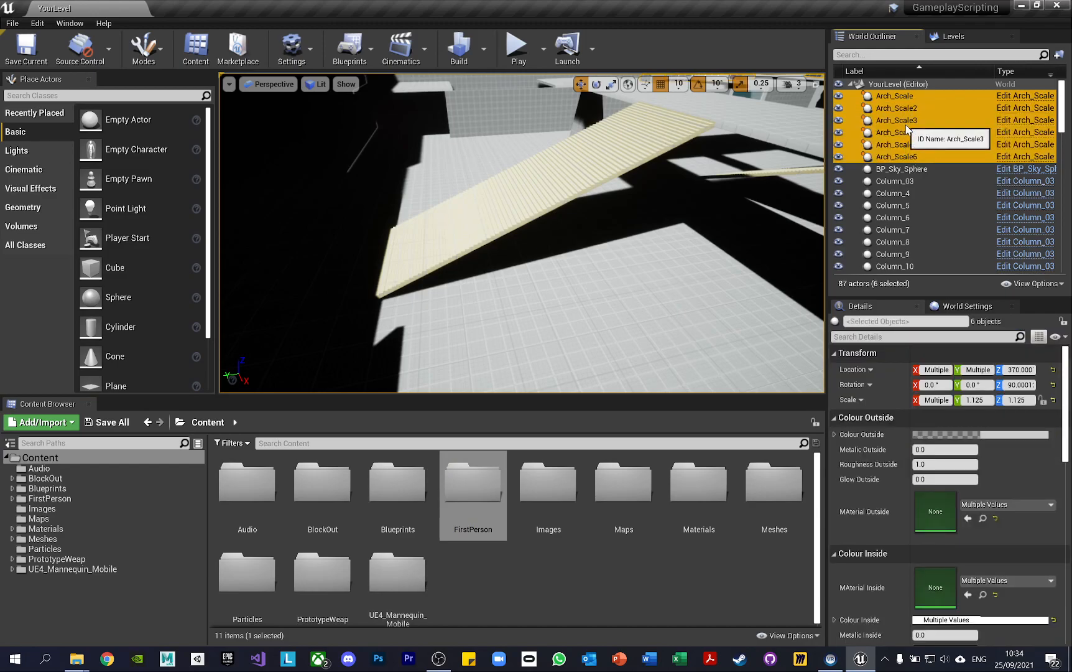
{"action": "left_click", "coordinate": [1058, 55]}
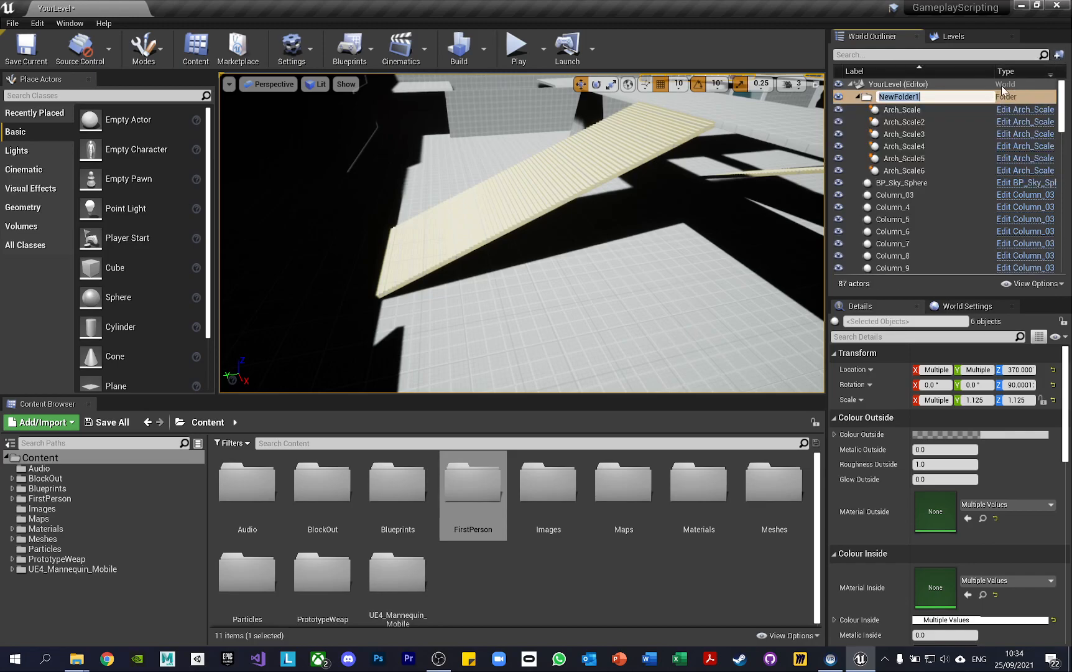
{"action": "type", "text": "ArchElements"}
{"action": "key", "text": "Return"}
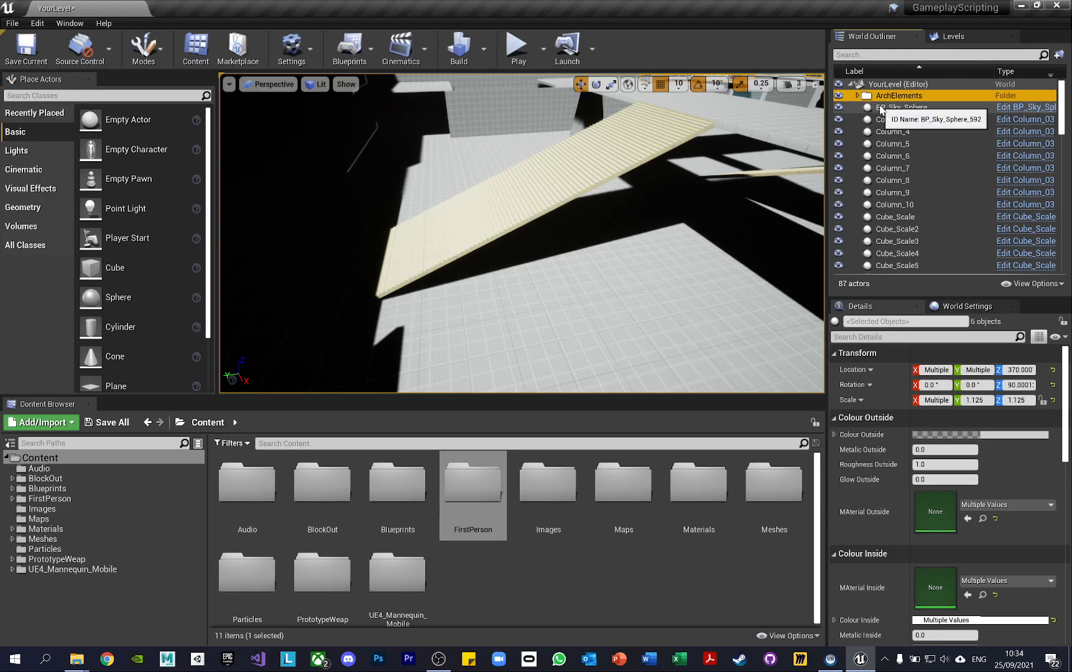
Examine the properties of the BP_Sky_Sphere actor and of the Column_9 actor
{"action": "left_click_drag", "start_coordinate": [880, 110], "coordinate": [903, 112]}
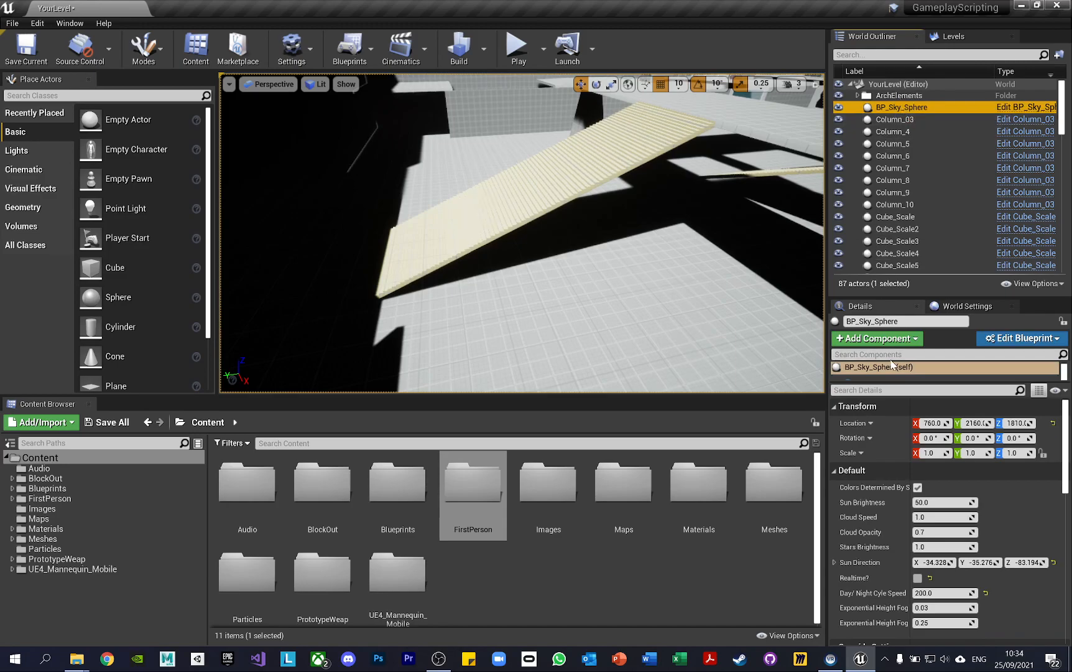
{"action": "left_click", "coordinate": [895, 193]}
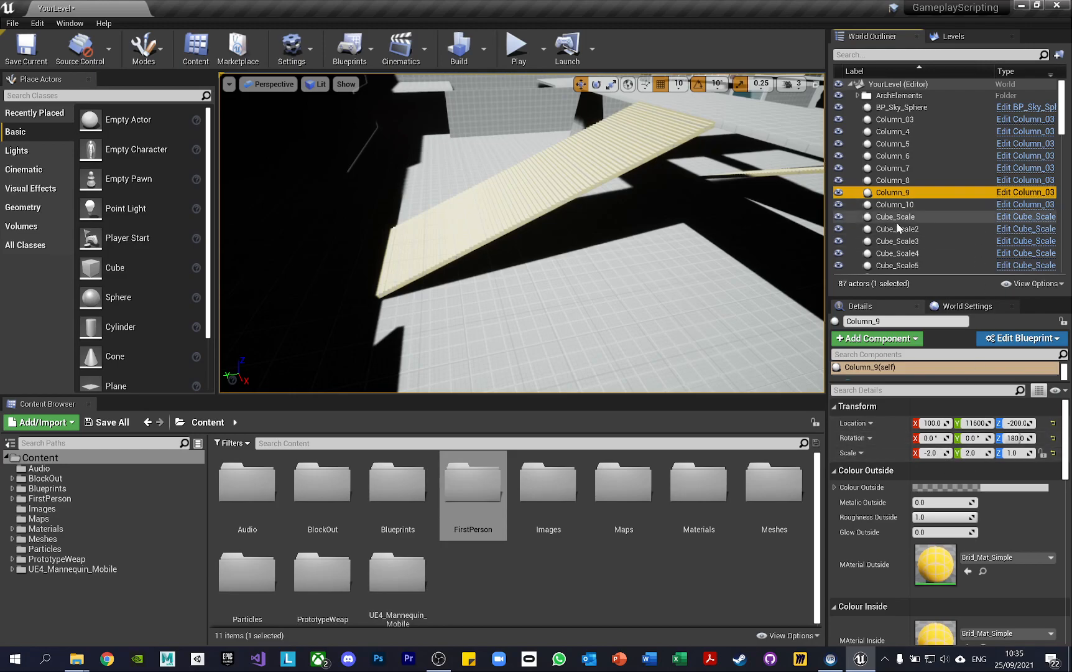
{"action": "right_click_drag", "start_coordinate": [554, 269], "coordinate": [559, 272]}
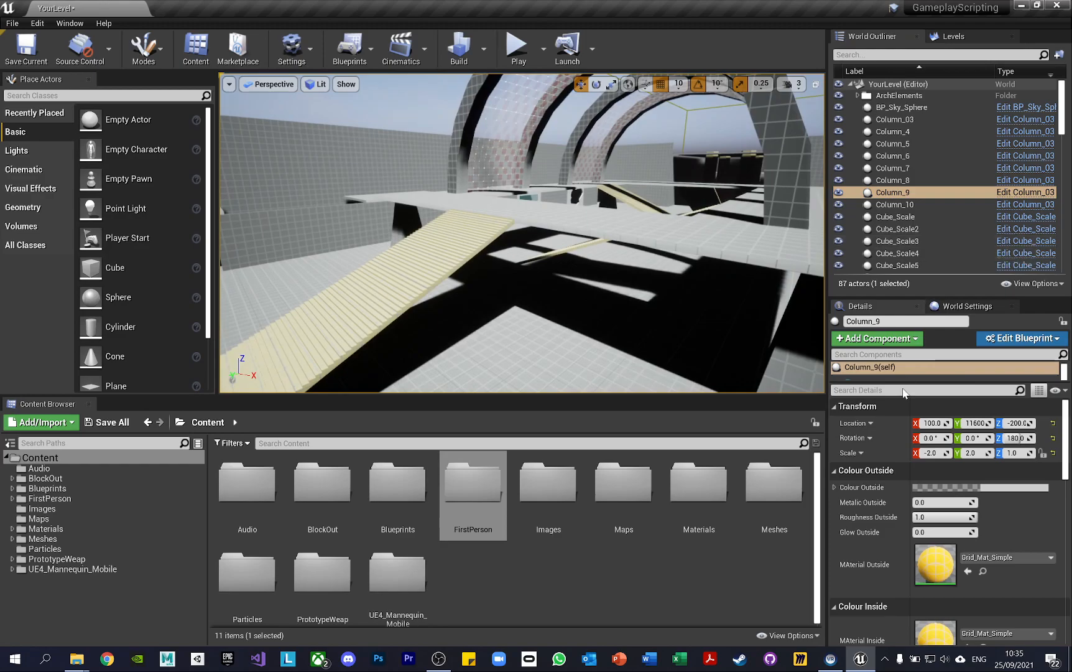
{"action": "scroll", "coordinate": [905, 491], "scroll_direction": "down", "scroll_amount": 1}
{"action": "scroll", "coordinate": [903, 487], "scroll_direction": "down", "scroll_amount": 1}
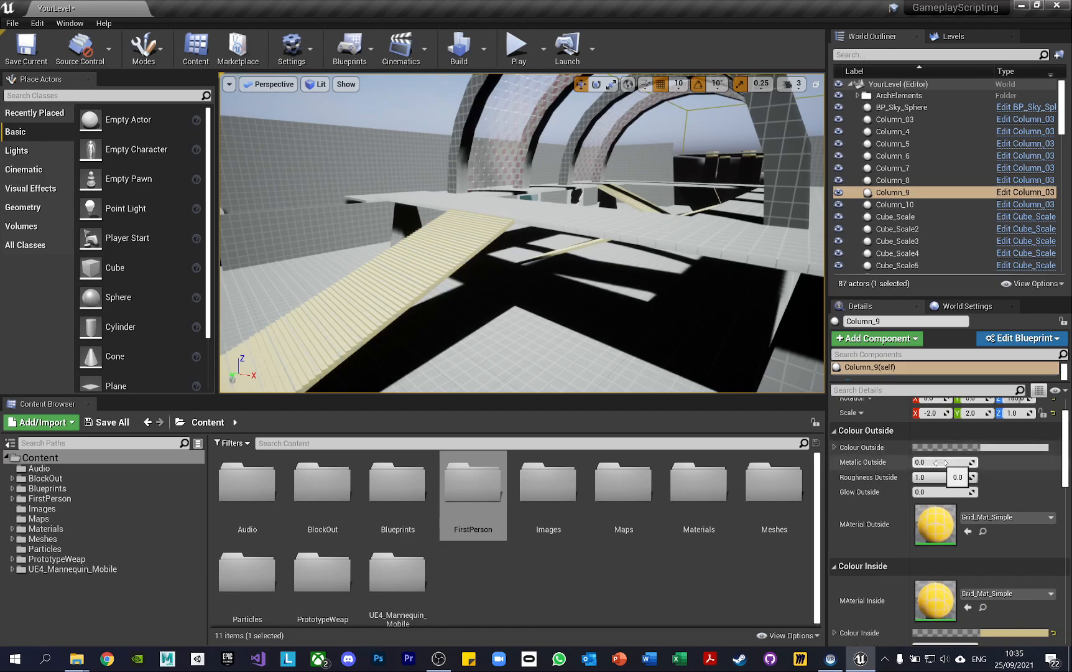
{"action": "scroll", "coordinate": [941, 463], "scroll_direction": "down", "scroll_amount": 10}
{"action": "scroll", "coordinate": [937, 510], "scroll_direction": "up", "scroll_amount": 5}
{"action": "scroll", "coordinate": [937, 510], "scroll_direction": "up", "scroll_amount": 8}
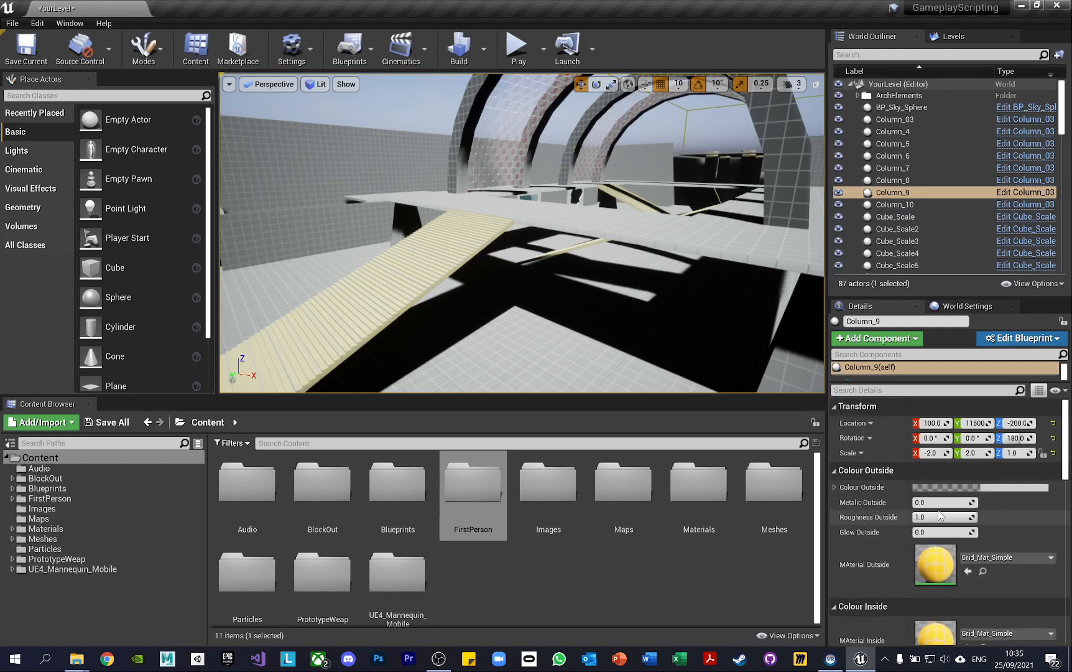
Enlarge the component list of Column_9 and examine its DefaultSceneRoot and Mesh components, including the mesh's static mesh, material and physics settings
{"action": "right_click_drag", "start_coordinate": [663, 225], "coordinate": [708, 256]}
{"action": "key", "text": "s"}
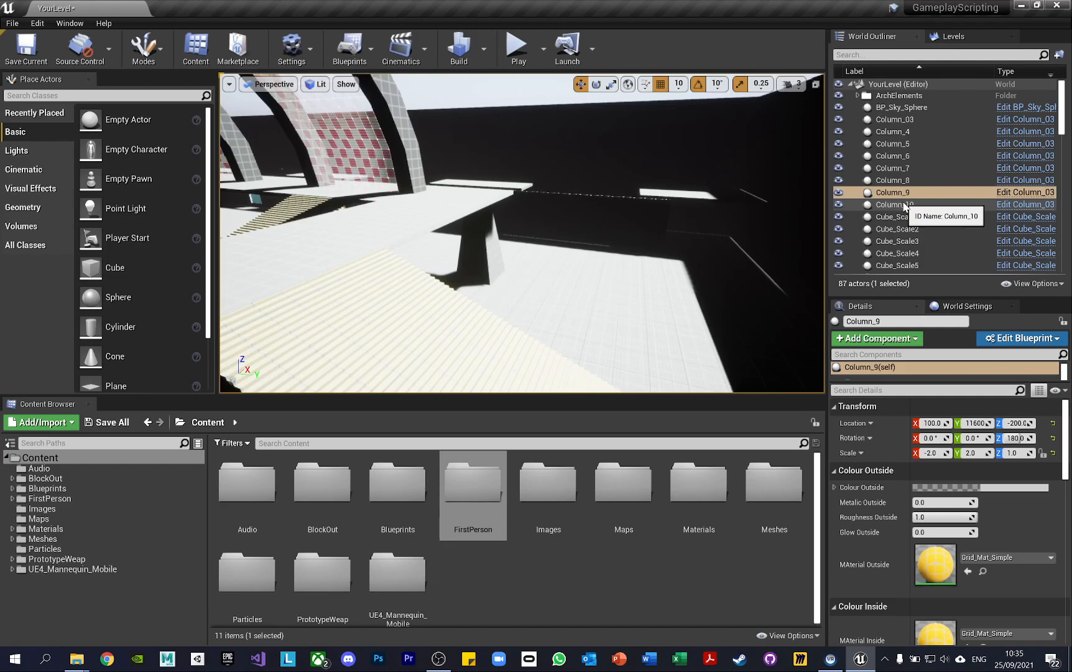
{"action": "left_click_drag", "start_coordinate": [901, 382], "coordinate": [907, 425]}
{"action": "left_click", "coordinate": [895, 398]}
{"action": "left_click", "coordinate": [893, 386]}
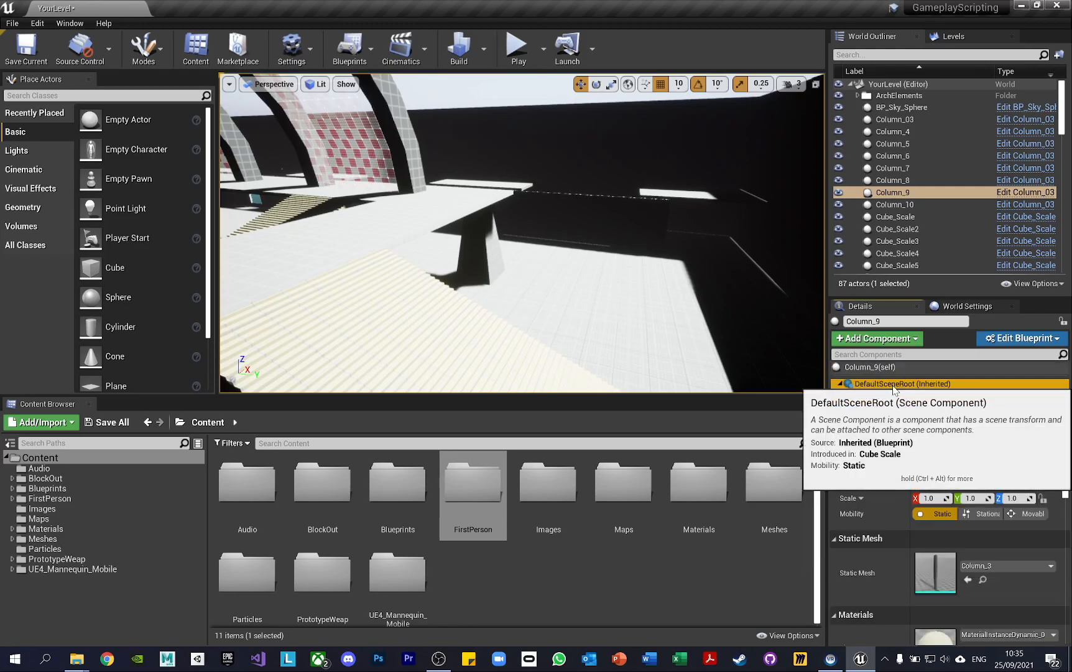
{"action": "left_click", "coordinate": [899, 397]}
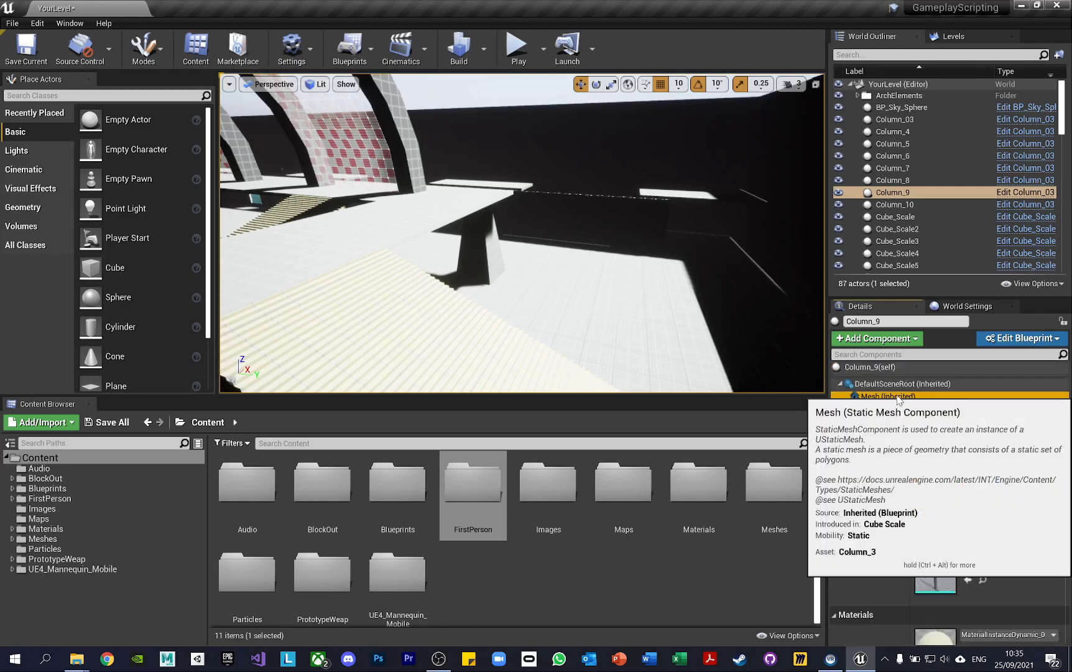
{"action": "left_click", "coordinate": [896, 368]}
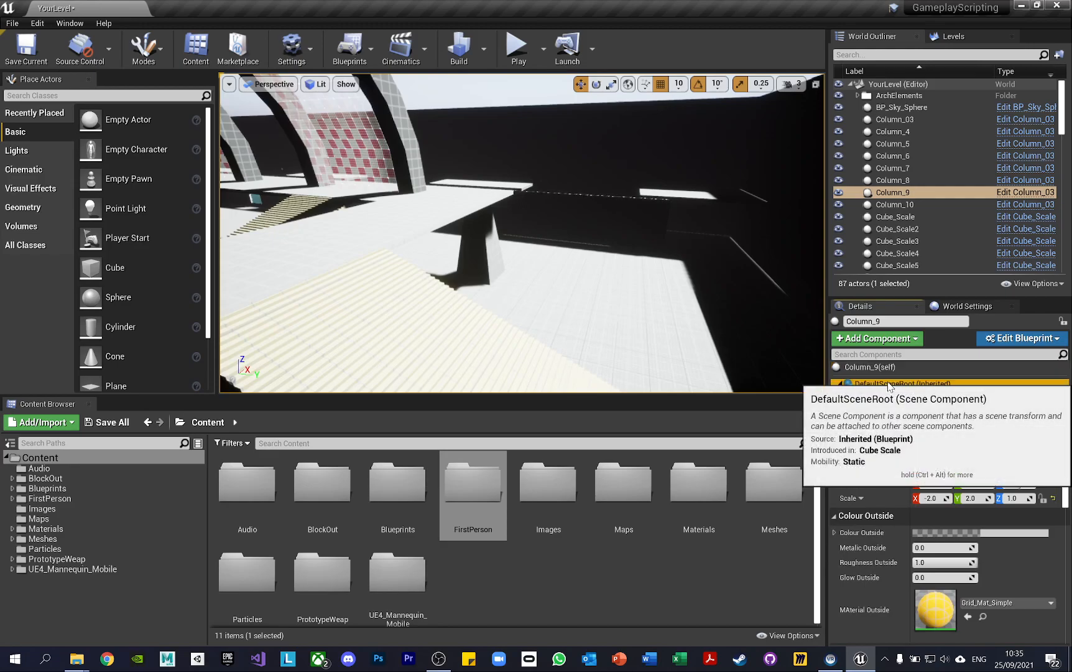
{"action": "left_click", "coordinate": [898, 396]}
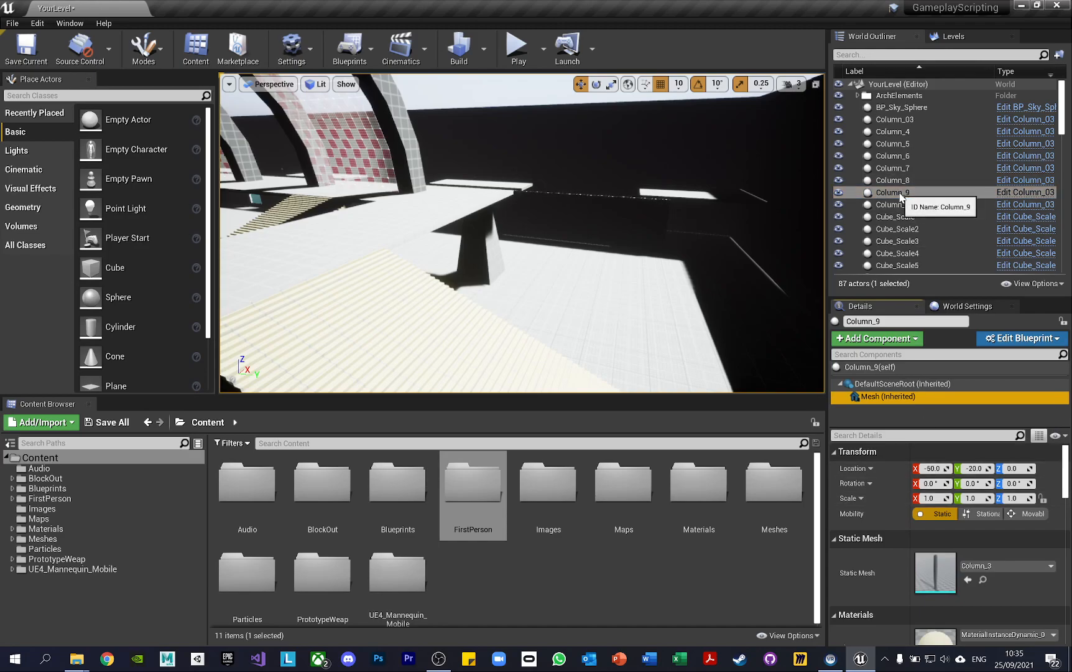
{"action": "left_click", "coordinate": [908, 386]}
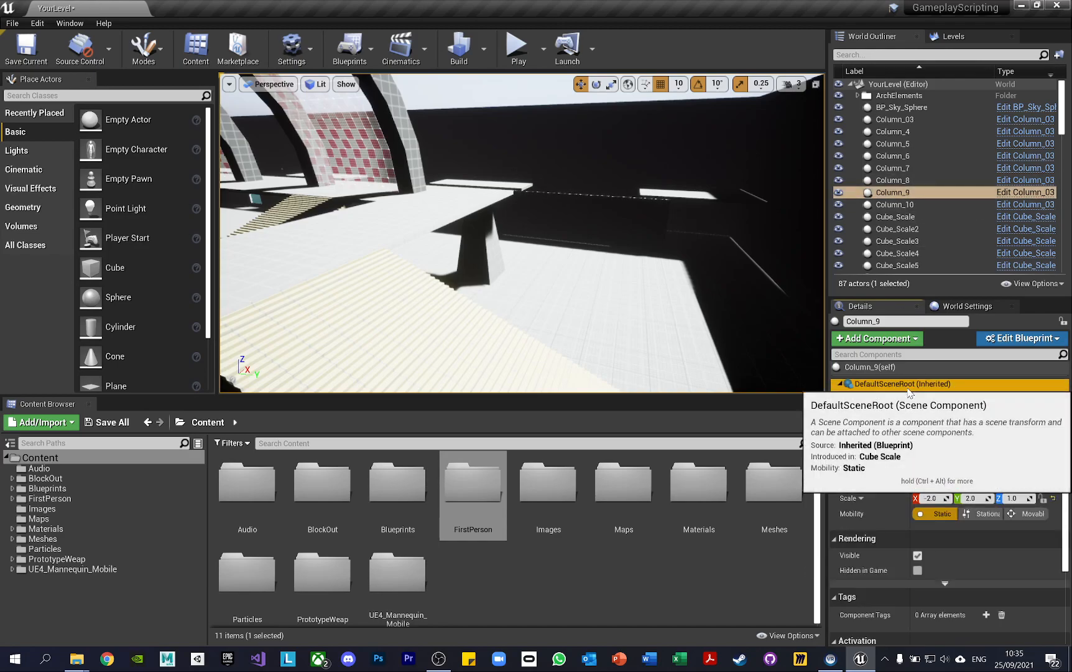
{"action": "left_click", "coordinate": [912, 399]}
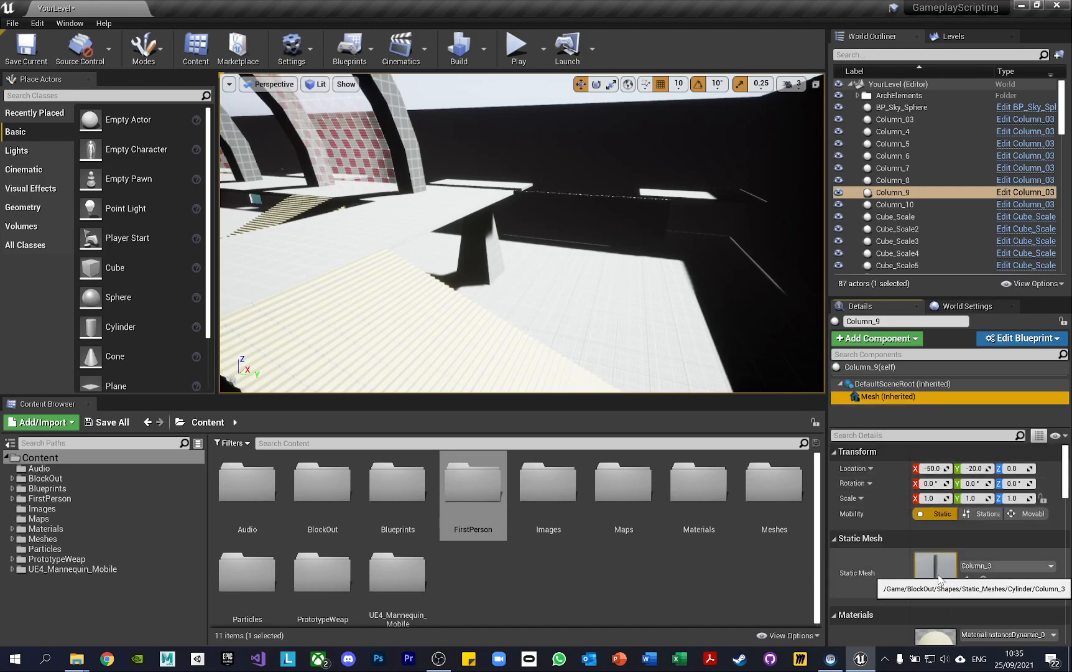
{"action": "scroll", "coordinate": [946, 581], "scroll_direction": "down", "scroll_amount": 5}
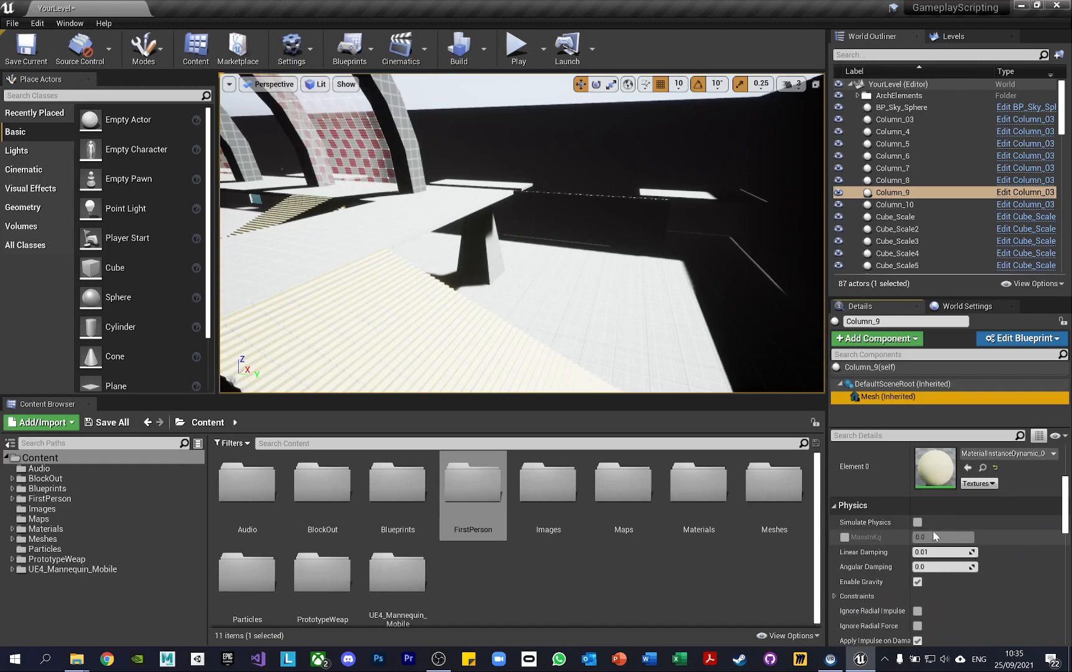
{"action": "scroll", "coordinate": [933, 530], "scroll_direction": "up", "scroll_amount": 5}
{"action": "left_click_drag", "start_coordinate": [905, 428], "coordinate": [905, 413]}
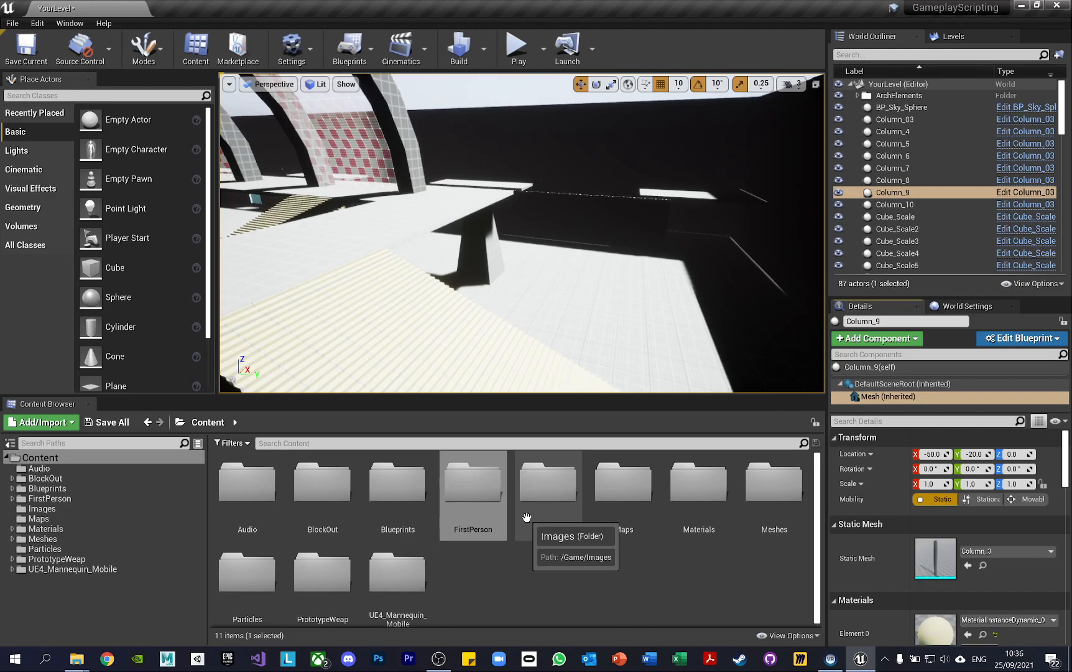
Look through the project's BlockOut and Blueprints folders, including the Character blueprints subfolder
{"action": "left_click", "coordinate": [75, 477]}
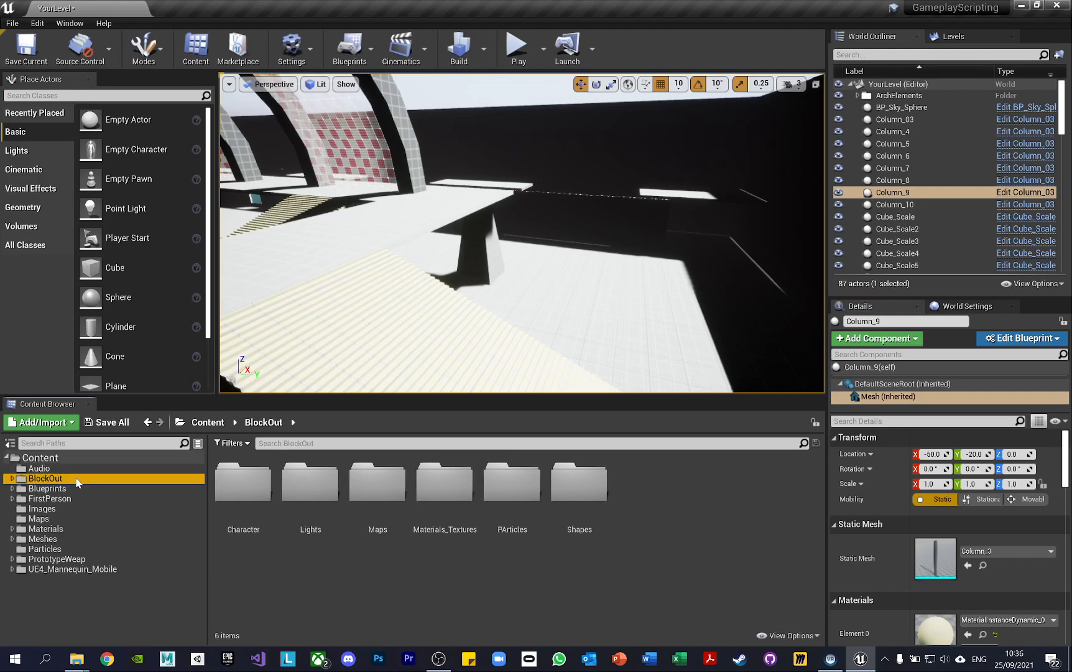
{"action": "right_click_drag", "start_coordinate": [567, 253], "coordinate": [415, 205]}
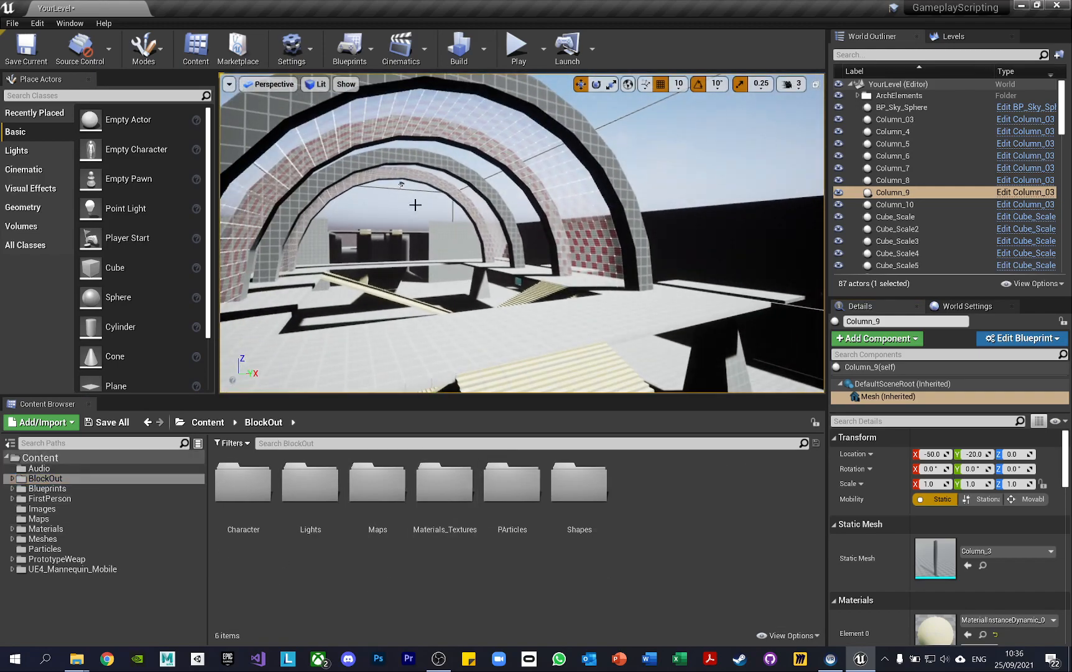
{"action": "left_click", "coordinate": [90, 488]}
{"action": "double_click", "coordinate": [242, 488]}
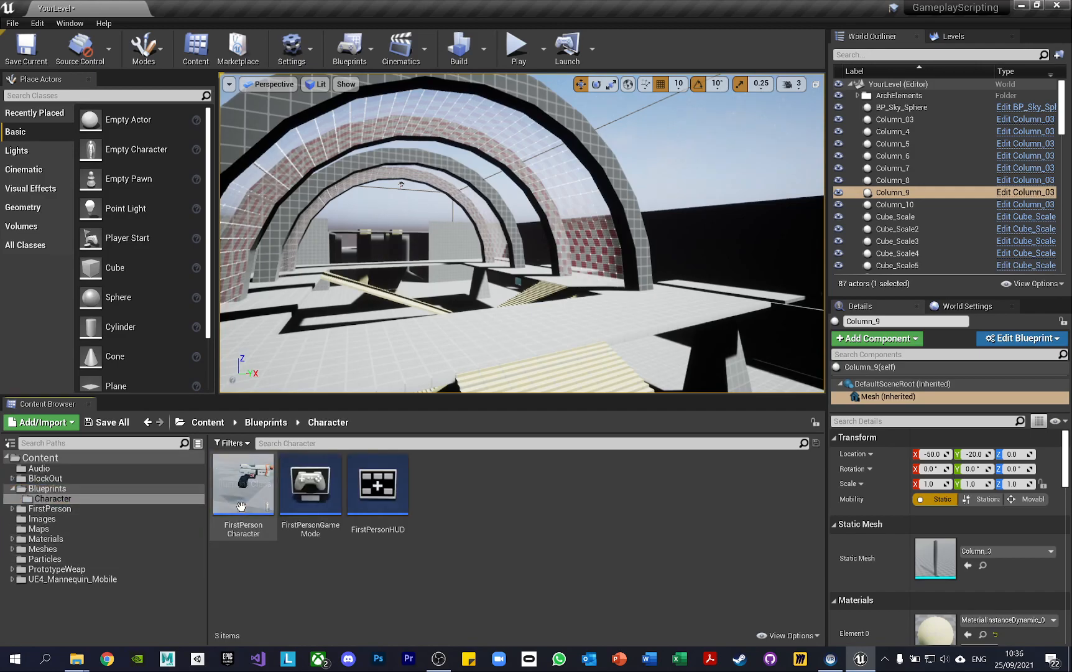
{"action": "left_click", "coordinate": [145, 427]}
{"action": "left_click", "coordinate": [320, 519]}
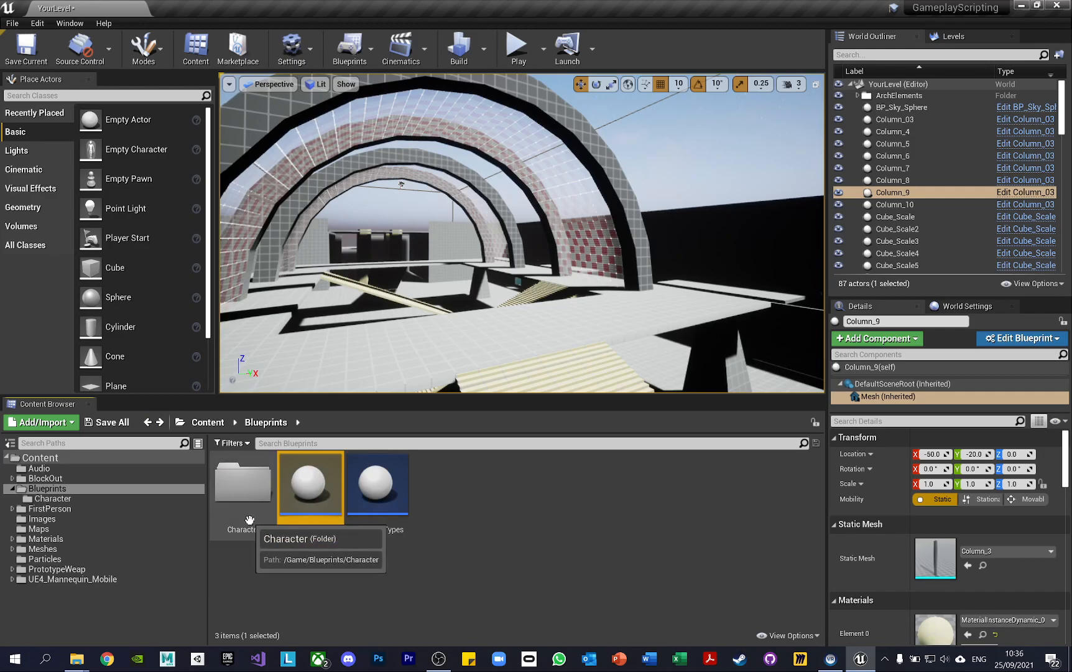
Look through the Maps, Materials, Particles and PrototypeWeap folders and the Mesh subfolder of UE4_Mannequin_Mobile
{"action": "left_click", "coordinate": [90, 529]}
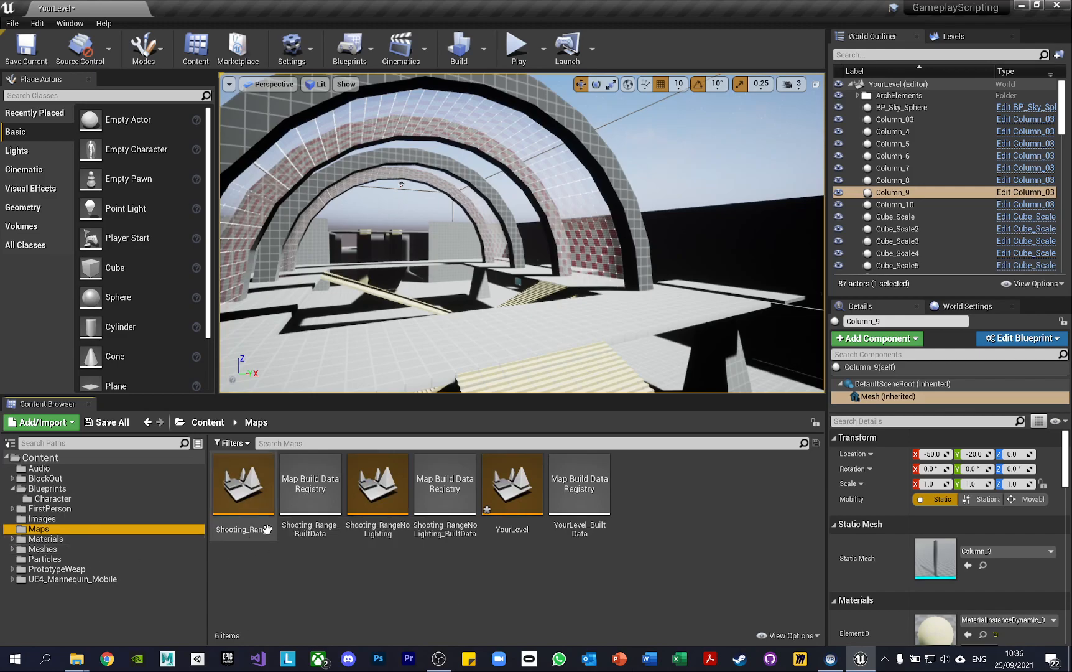
{"action": "left_click", "coordinate": [65, 540]}
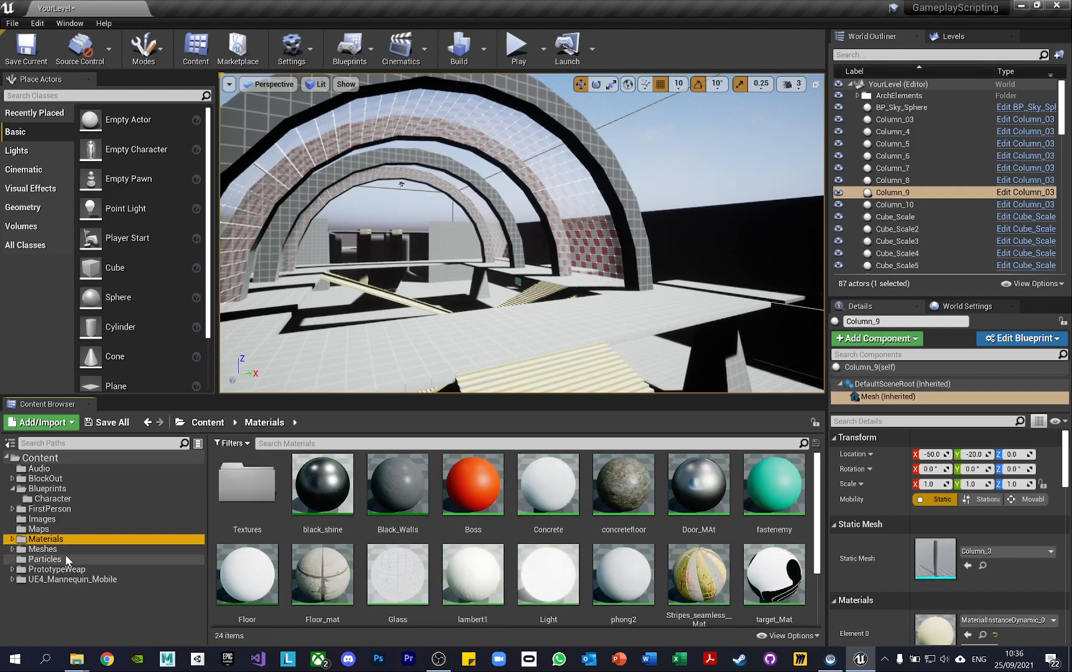
{"action": "left_click", "coordinate": [69, 559]}
{"action": "left_click", "coordinate": [67, 569]}
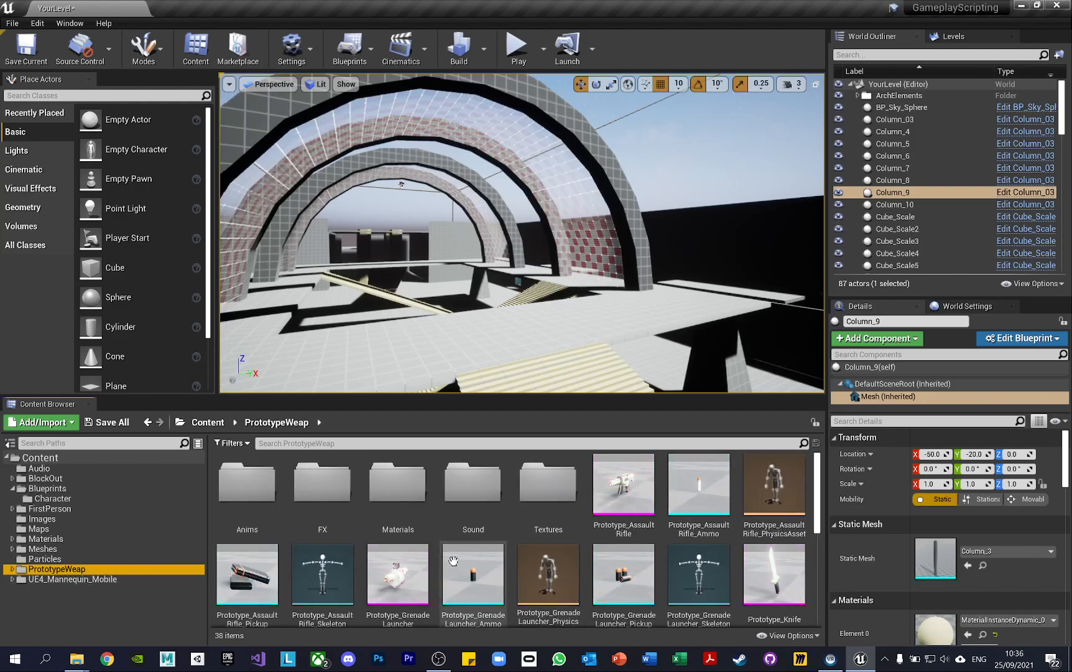
{"action": "left_click", "coordinate": [126, 580]}
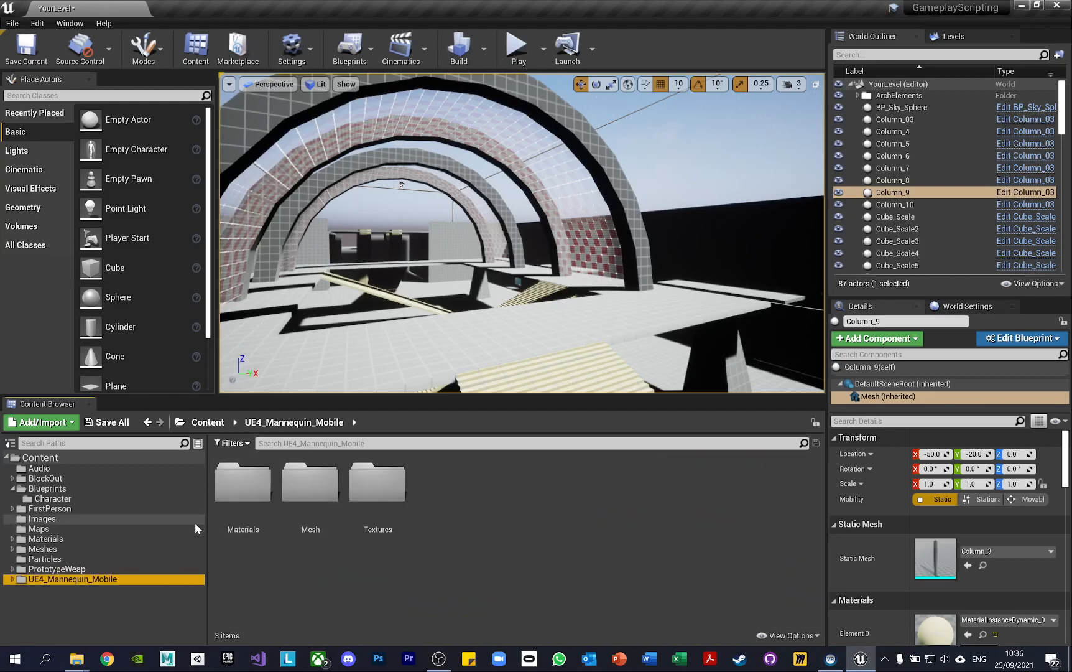
{"action": "double_click", "coordinate": [324, 513]}
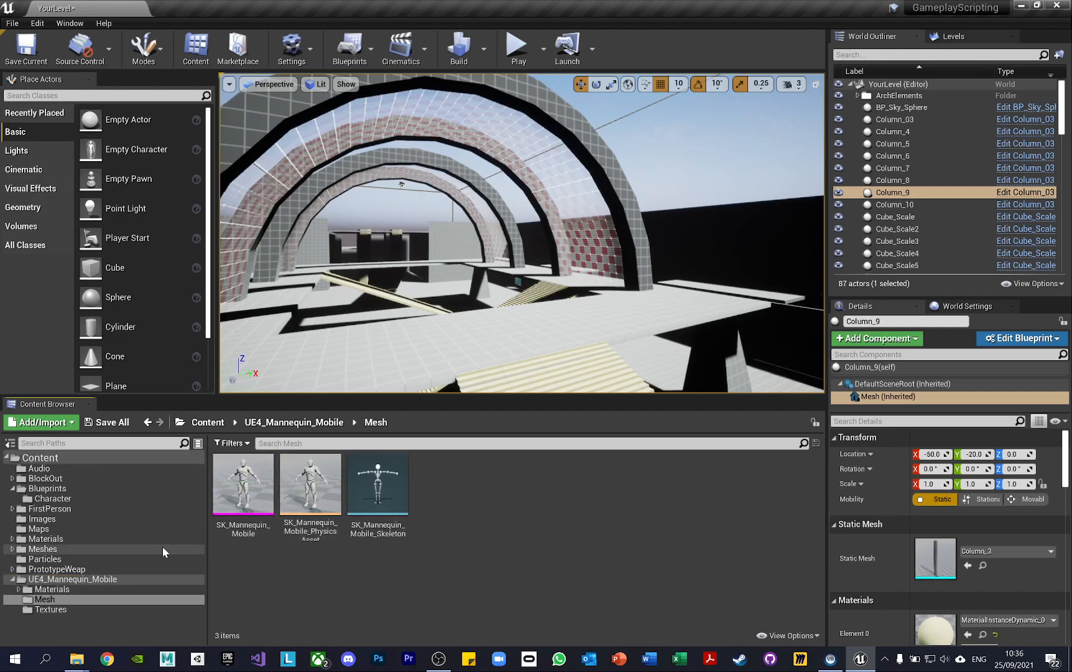
Open the Shapes folder inside BlockOut to view its block-out shape categories
{"action": "right_click_drag", "start_coordinate": [564, 280], "coordinate": [551, 275]}
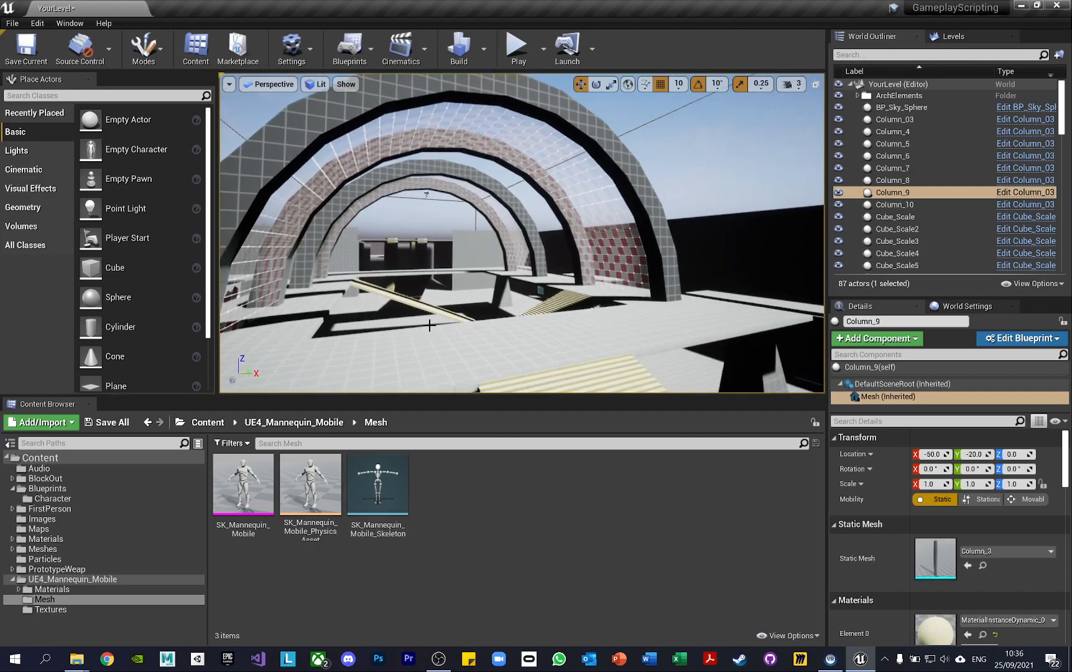
{"action": "left_click", "coordinate": [91, 477]}
{"action": "right_click_drag", "start_coordinate": [496, 332], "coordinate": [367, 331]}
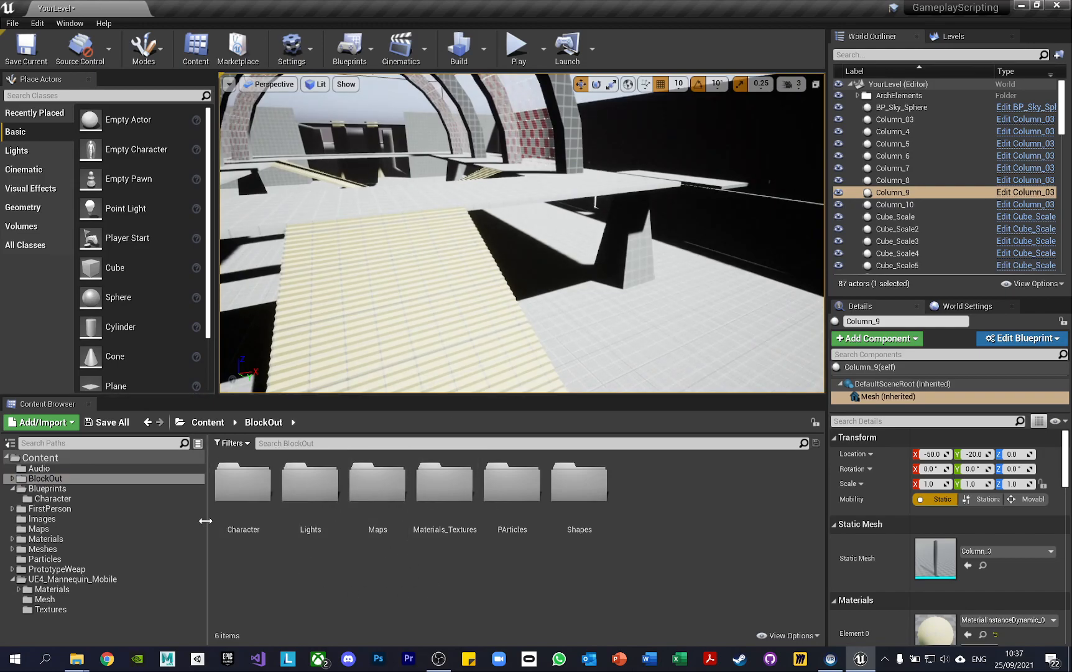
{"action": "double_click", "coordinate": [577, 480]}
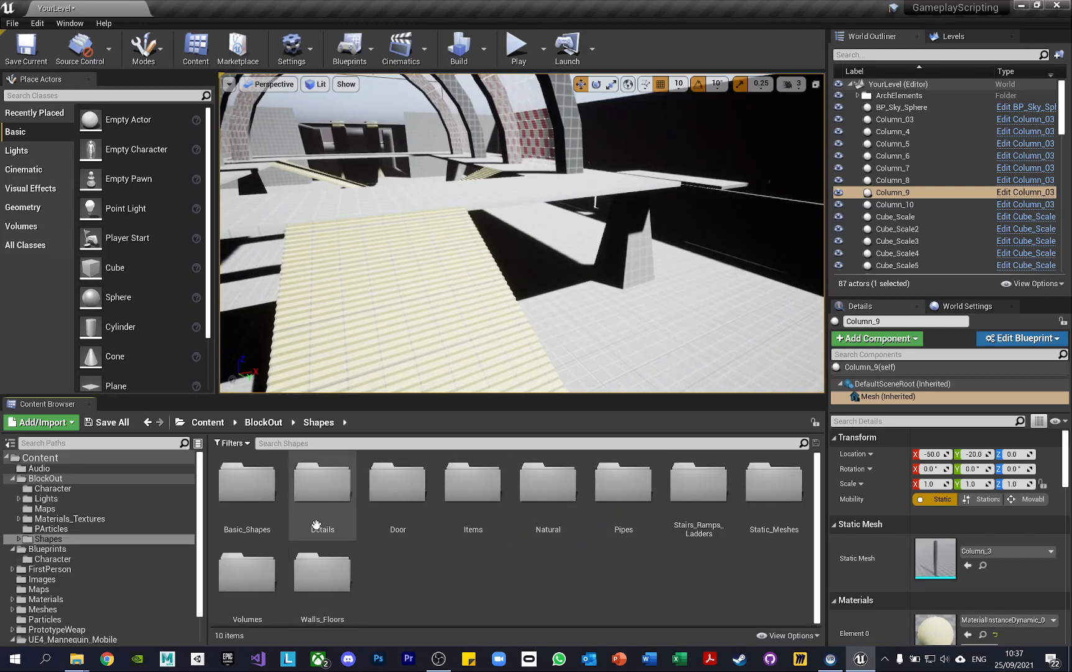
Place the DoorWay_200X320X21 blueprint from the Door folder on the level's open floor and view it from the front
{"action": "double_click", "coordinate": [392, 489]}
{"action": "right_click_drag", "start_coordinate": [585, 321], "coordinate": [621, 321]}
{"action": "left_click_drag", "start_coordinate": [444, 484], "coordinate": [584, 305]}
{"action": "key", "text": "d"}
{"action": "right_click_drag", "start_coordinate": [584, 305], "coordinate": [504, 308]}
{"action": "key", "text": "d"}
{"action": "right_click_drag", "start_coordinate": [622, 307], "coordinate": [629, 281]}
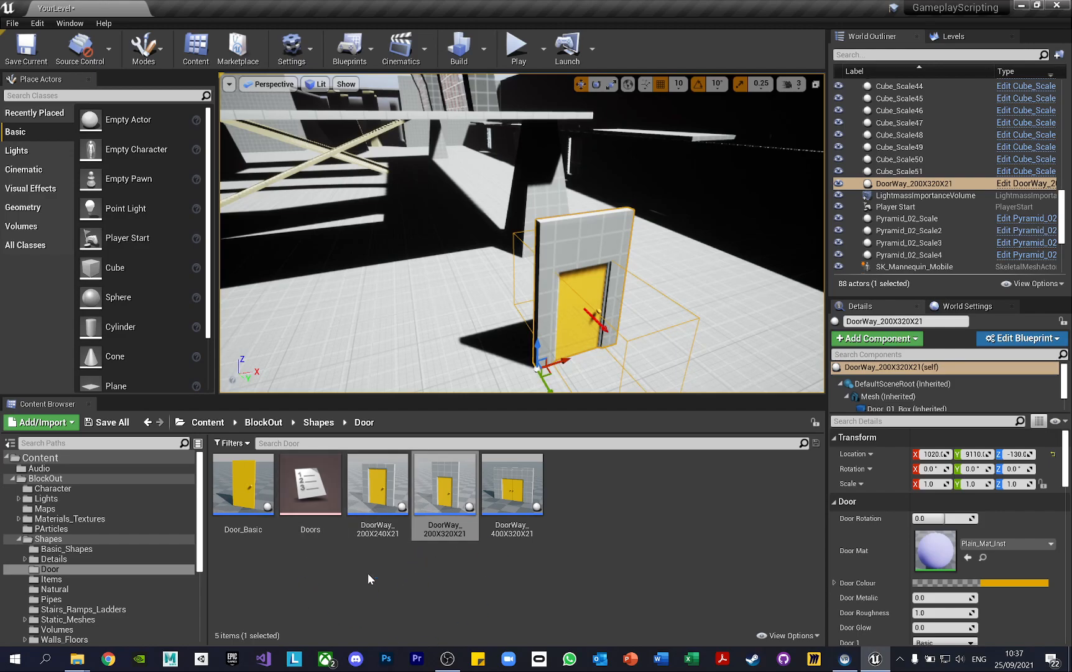
Check the asset information of DoorWay_200X320X21 and delete the placed doorway from the level
{"action": "left_click", "coordinate": [446, 528]}
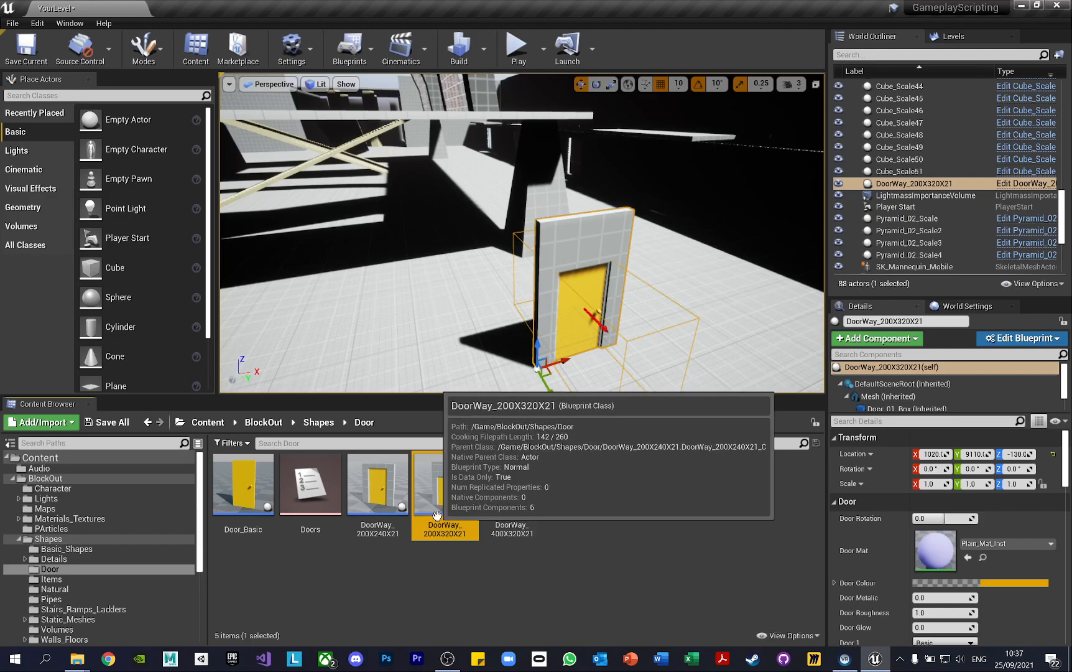
{"action": "right_click_drag", "start_coordinate": [580, 281], "coordinate": [583, 281]}
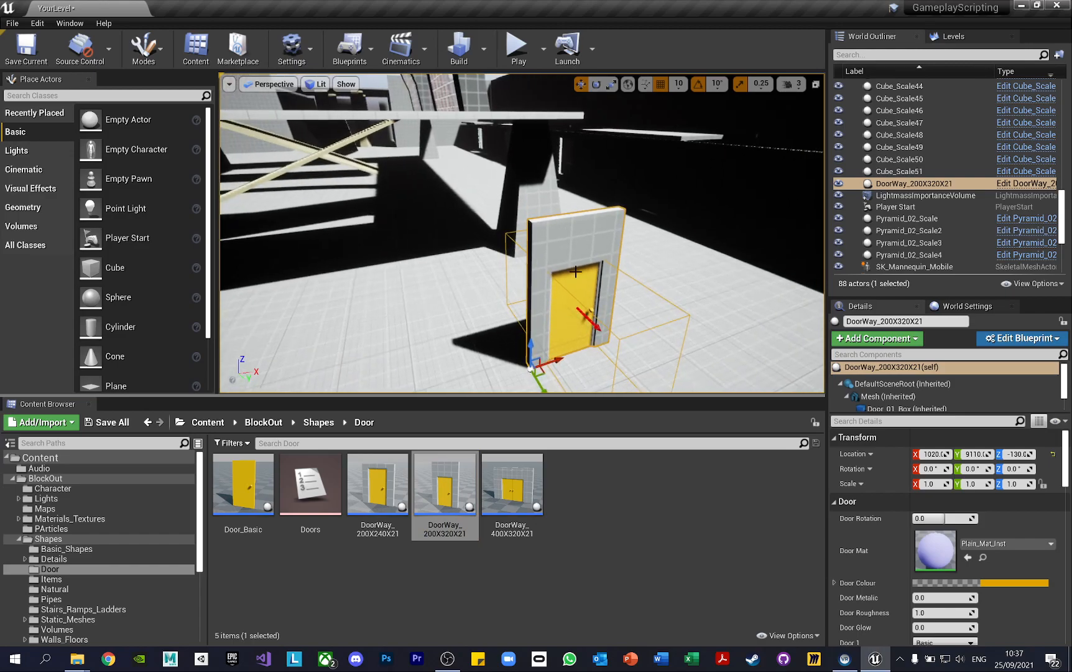
{"action": "key", "text": "Delete"}
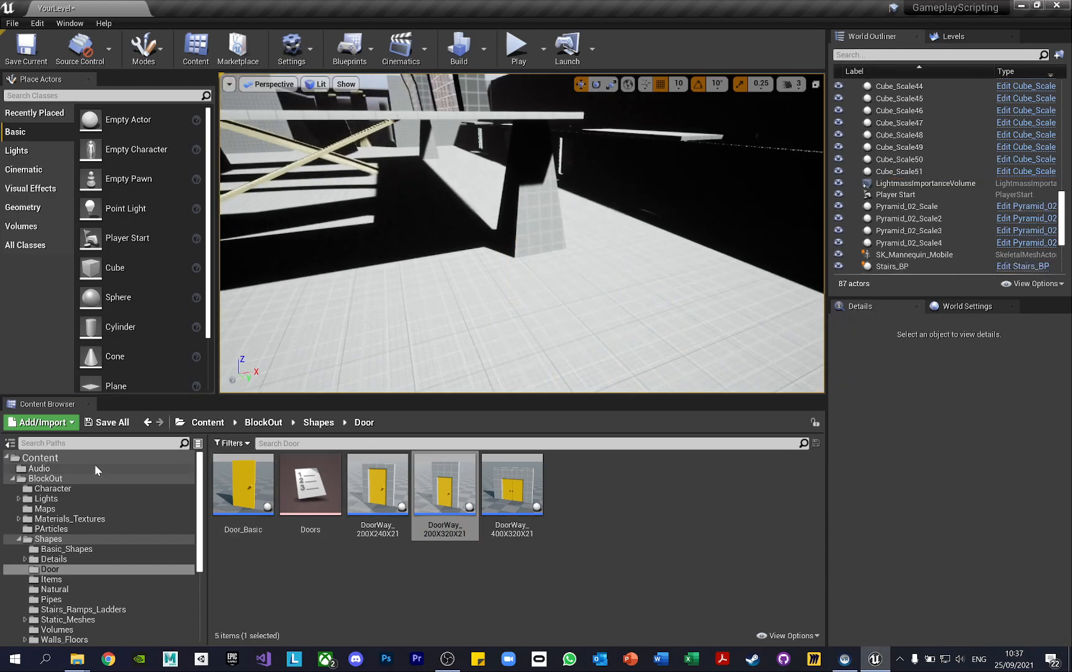
Return to the project's root Content folder and collapse the BlockOut folder in the folder tree
{"action": "left_click", "coordinate": [8, 459]}
{"action": "left_click", "coordinate": [8, 458]}
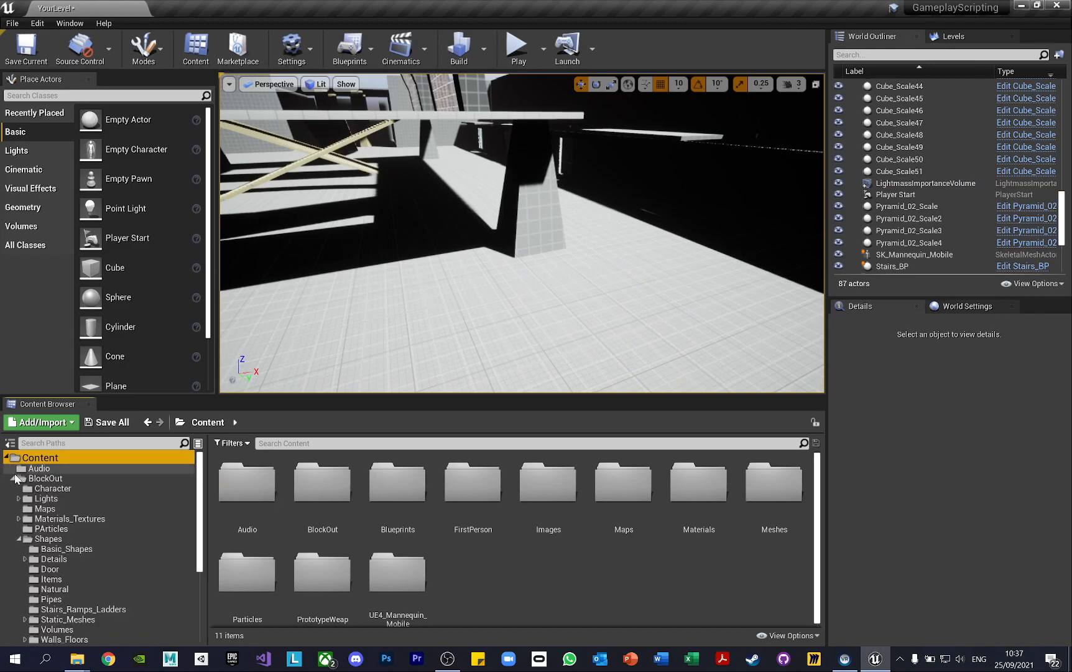
{"action": "left_click", "coordinate": [13, 479]}
{"action": "left_click", "coordinate": [290, 443]}
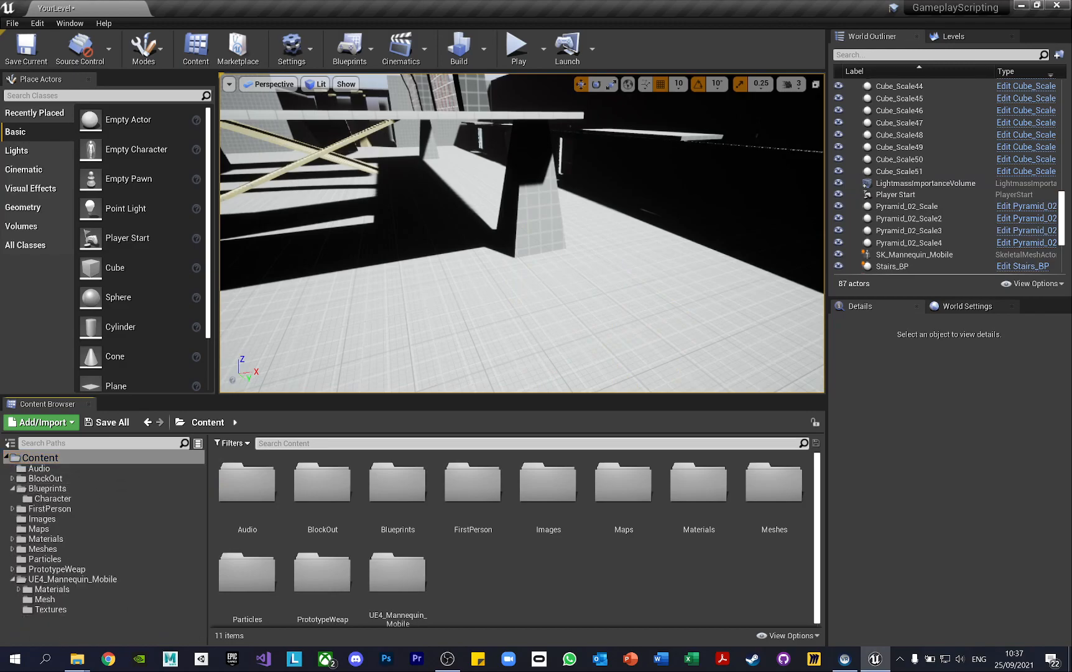
Look through the asset type filters available for the Content folder
{"action": "left_click", "coordinate": [231, 442]}
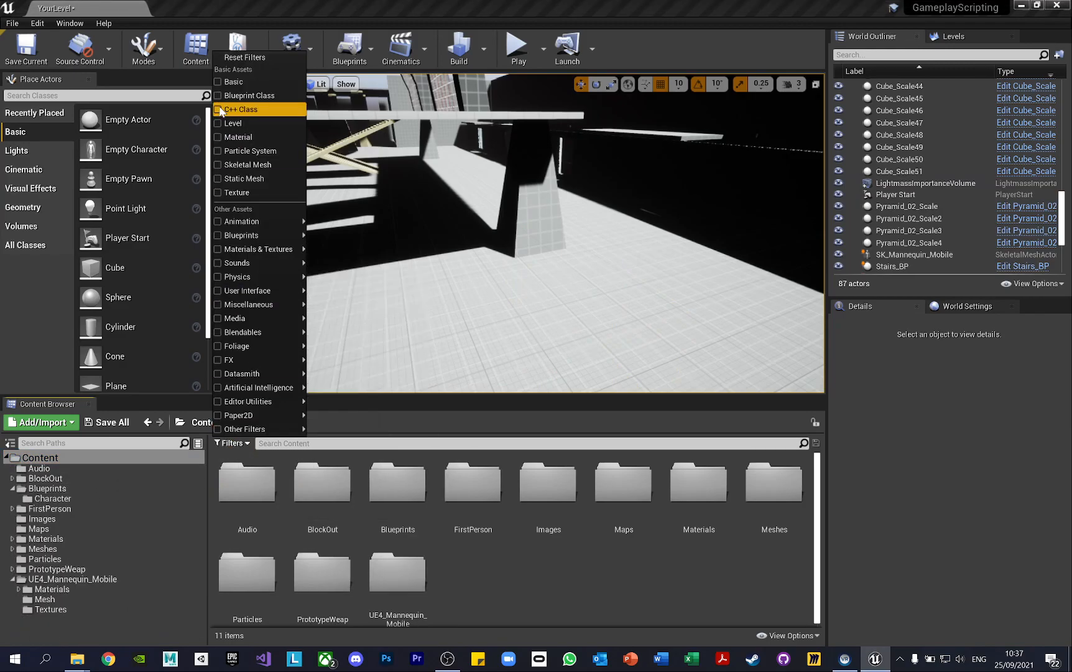
{"action": "left_click", "coordinate": [547, 567]}
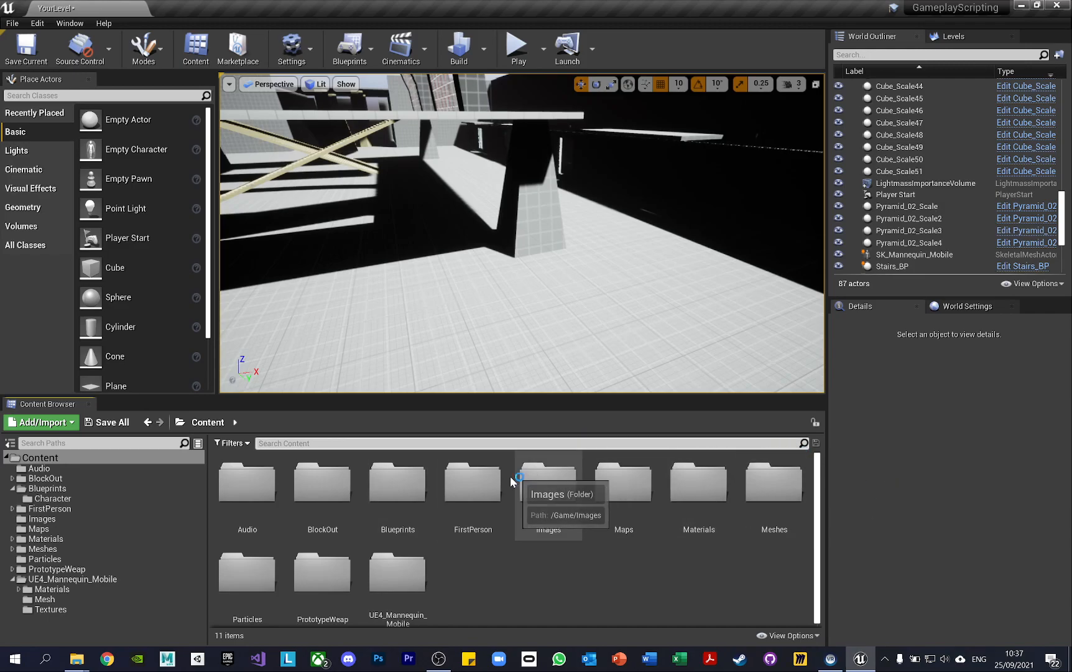
{"action": "left_click", "coordinate": [232, 443]}
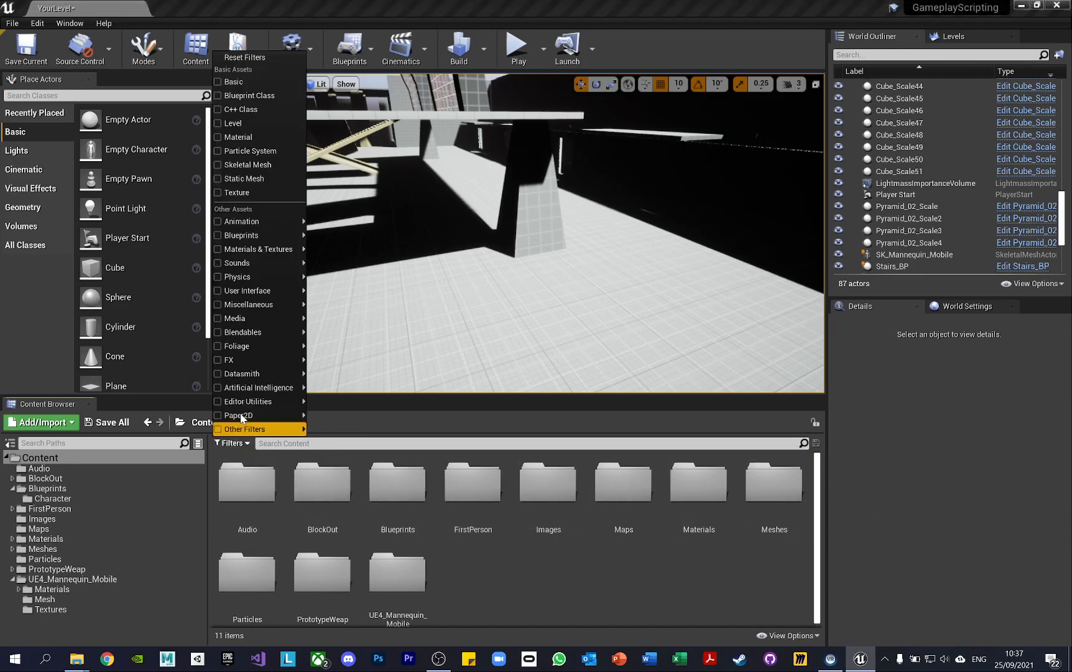
{"action": "left_click", "coordinate": [546, 588]}
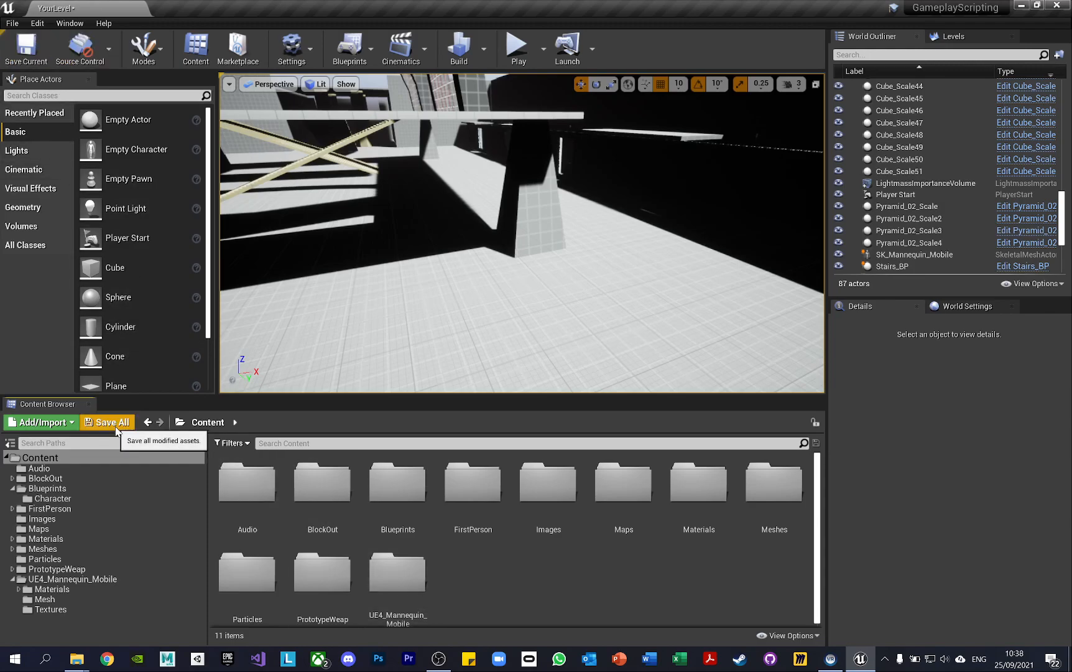
Look through the options for adding, importing and creating assets, including the Artificial Intelligence and Materials & Textures categories
{"action": "left_click", "coordinate": [63, 424]}
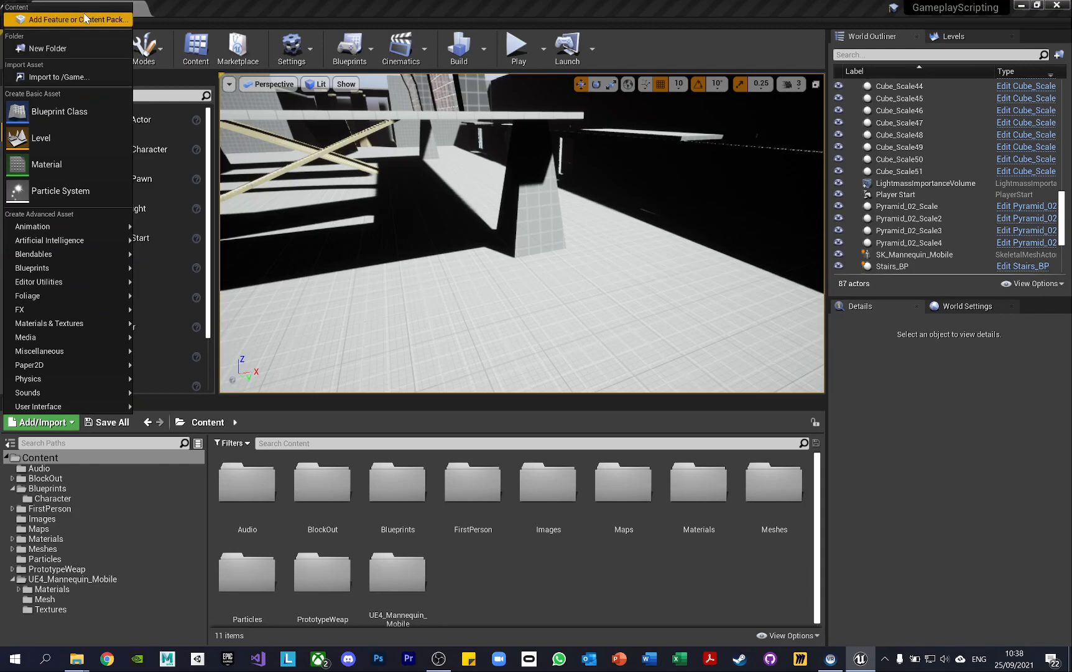
{"action": "right_click", "coordinate": [584, 575]}
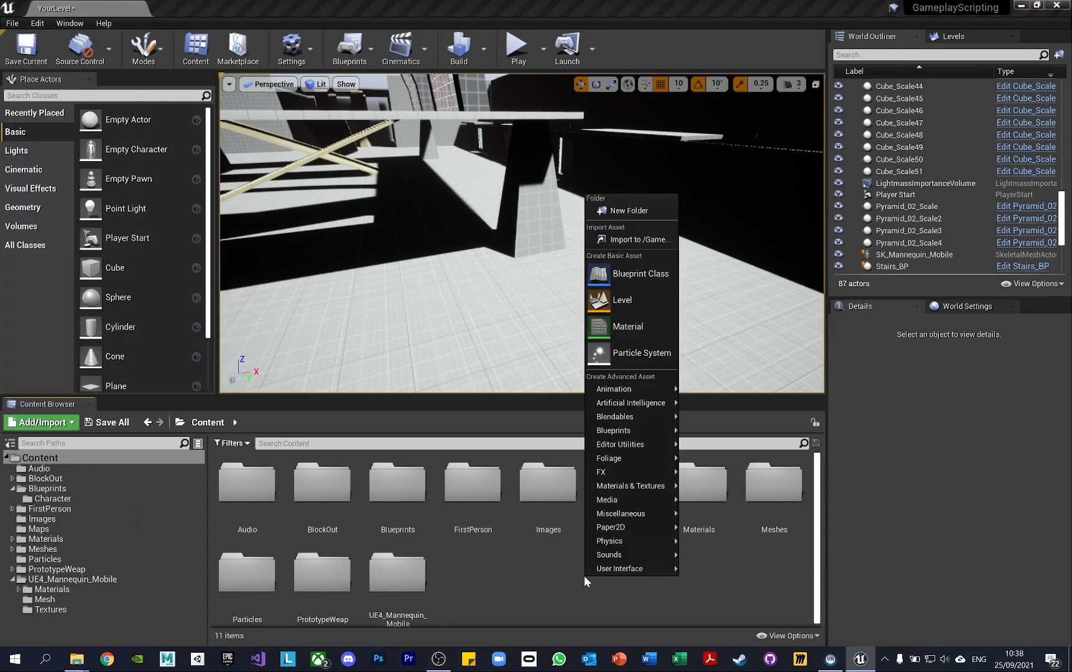
{"action": "left_click", "coordinate": [497, 583]}
{"action": "right_click", "coordinate": [499, 591]}
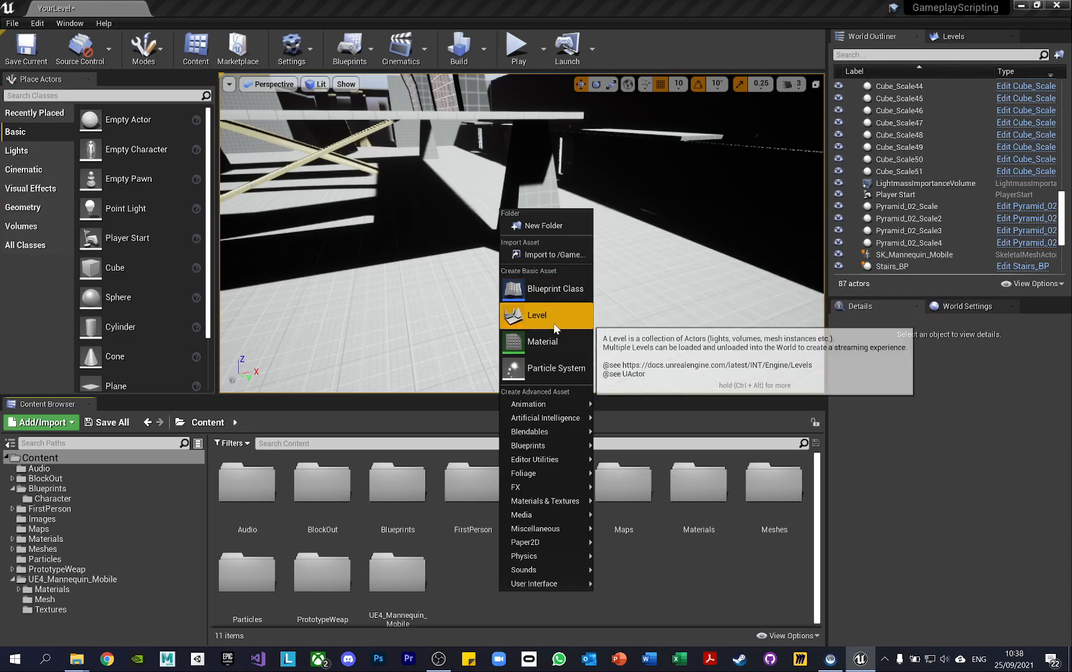
{"action": "mouse_move", "coordinate": [560, 418]}
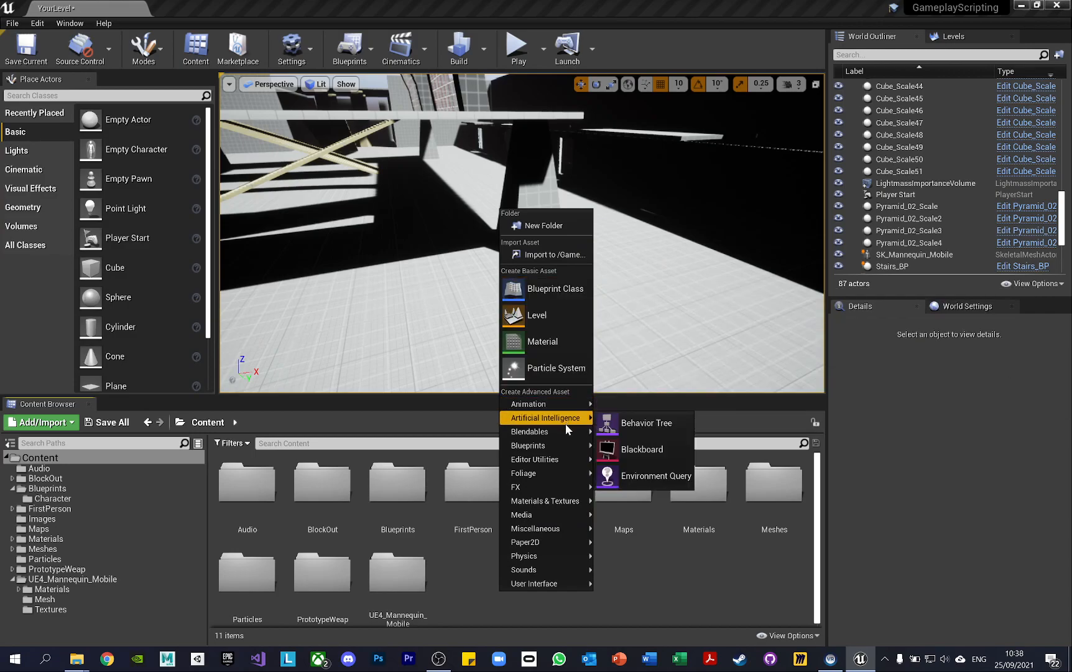
{"action": "mouse_move", "coordinate": [562, 477]}
{"action": "mouse_move", "coordinate": [564, 501]}
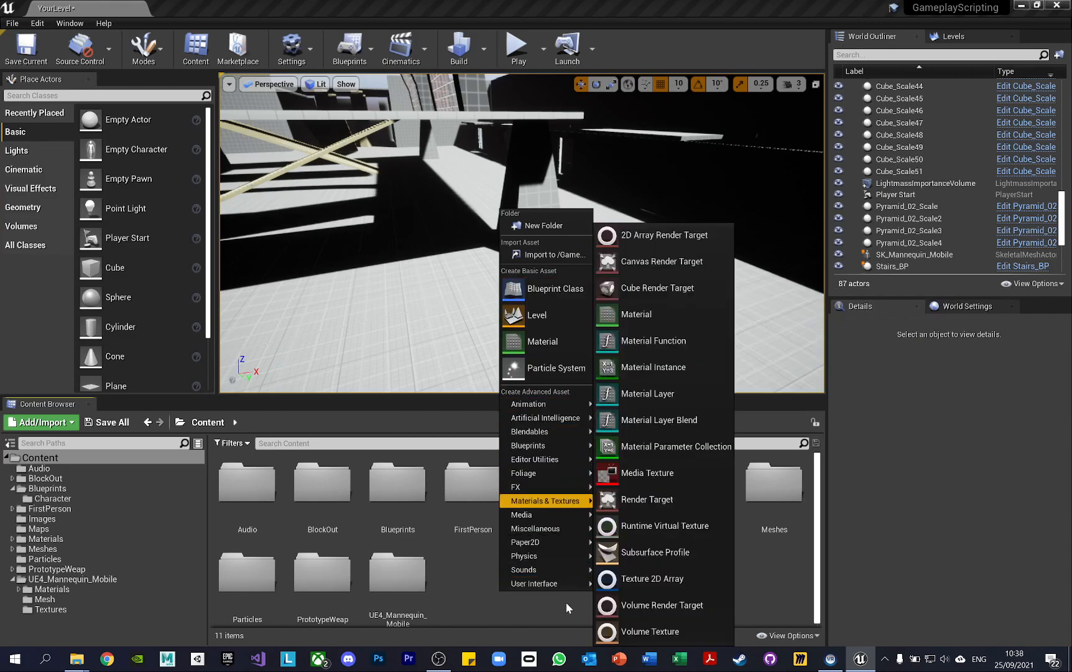
{"action": "left_click", "coordinate": [479, 594]}
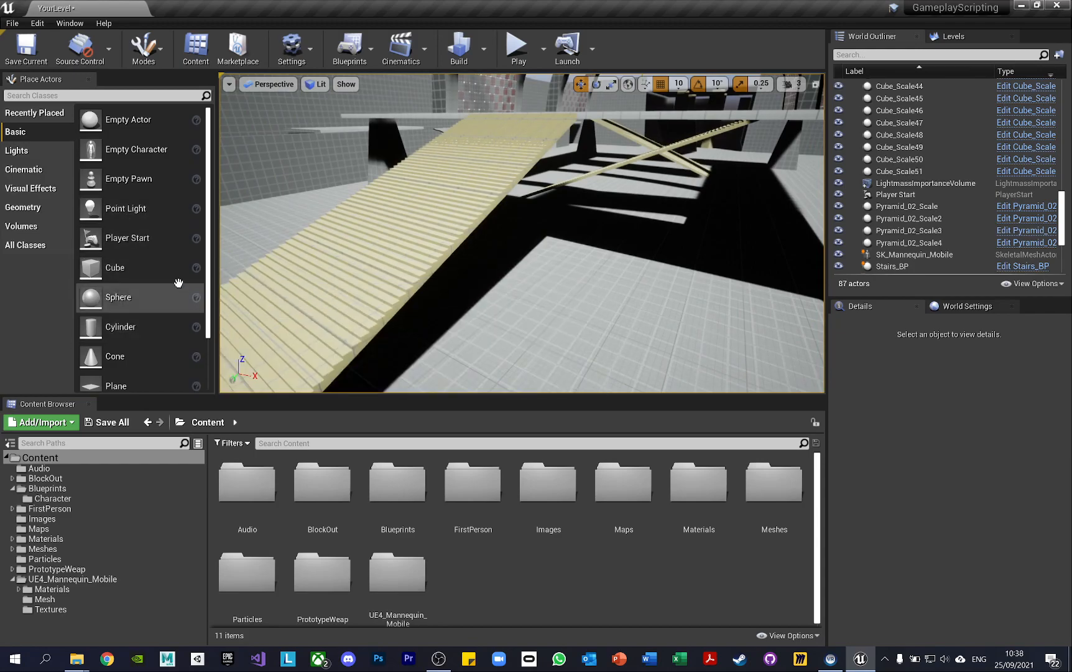
Place a basic Cube on the level floor and delete it again
{"action": "left_click_drag", "start_coordinate": [205, 305], "coordinate": [594, 345]}
{"action": "key", "text": "Delete"}
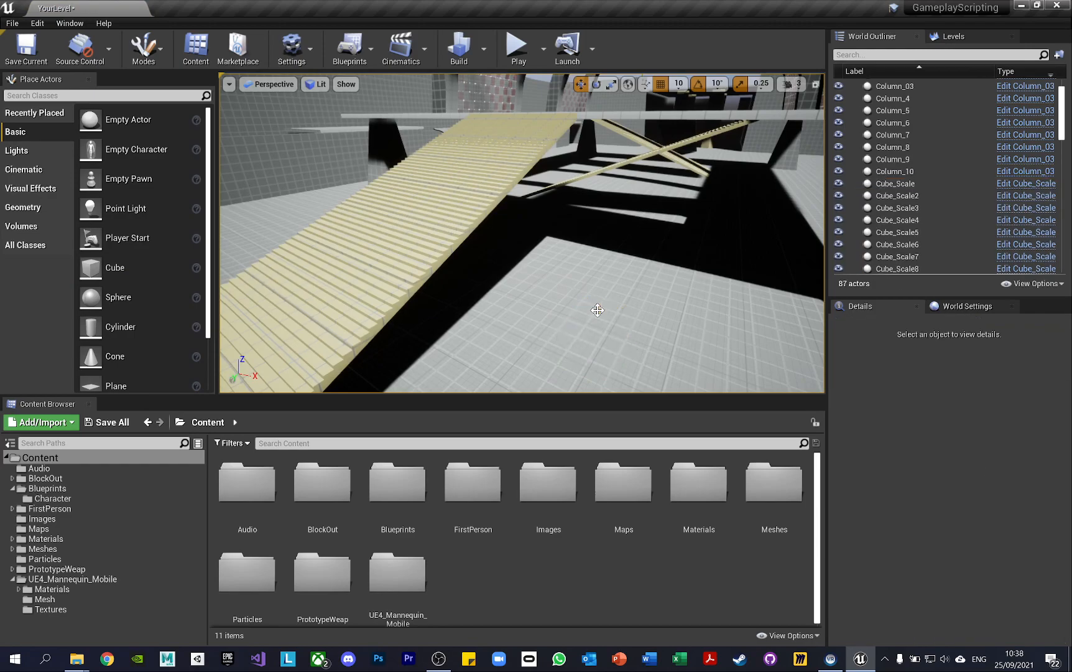
Look through the placeable actor categories from Lights to All Classes, ending with Recently Placed
{"action": "left_click", "coordinate": [38, 152]}
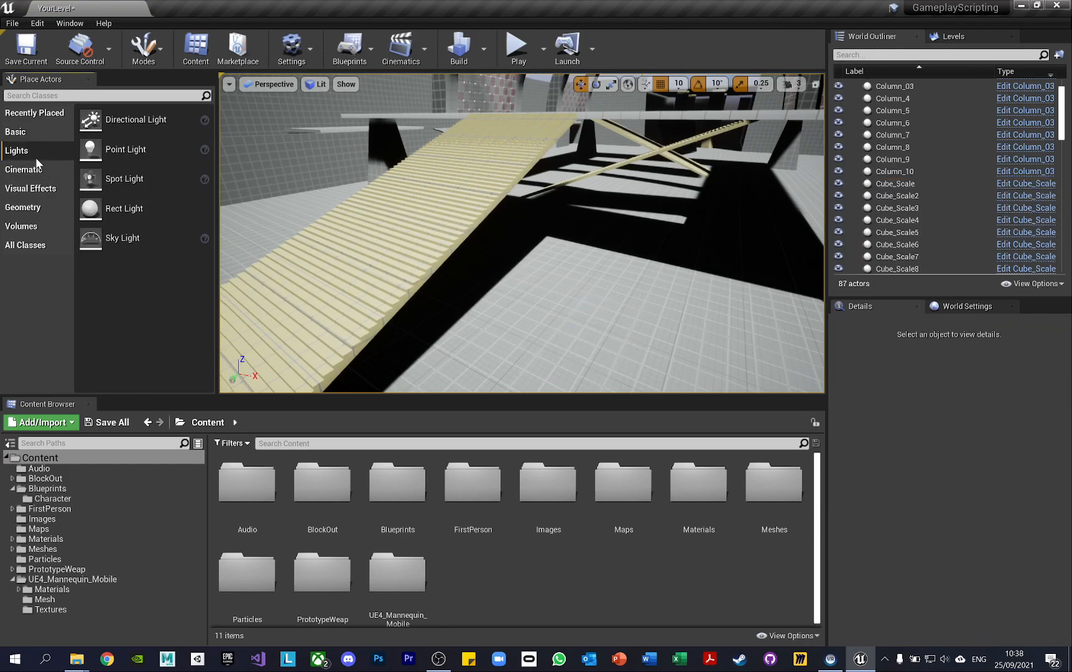
{"action": "left_click", "coordinate": [37, 170]}
{"action": "left_click", "coordinate": [37, 191]}
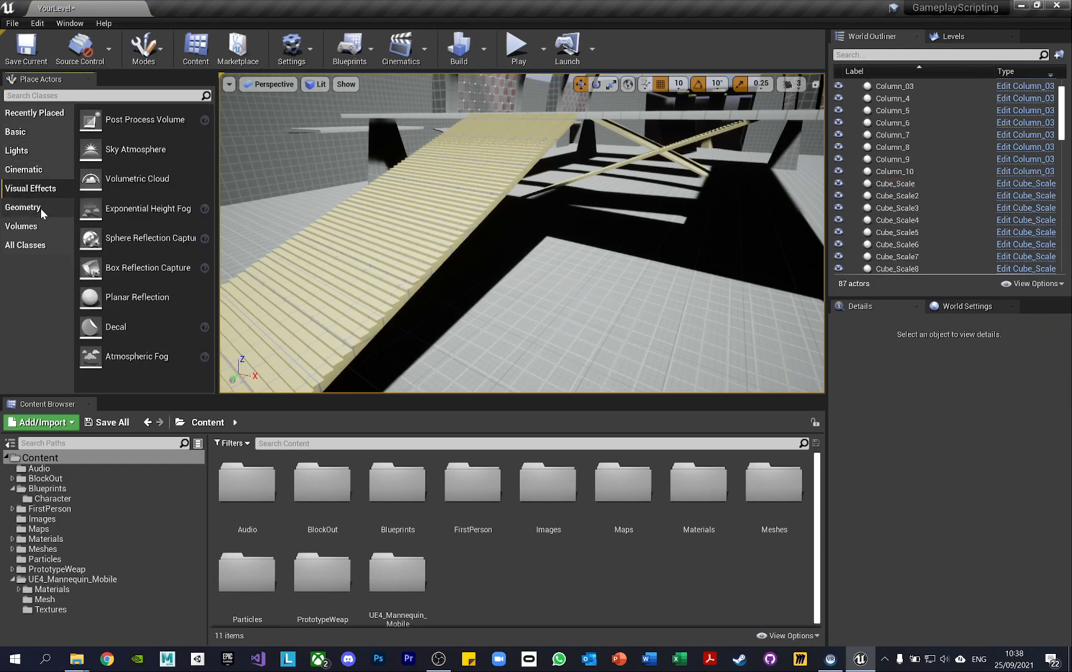
{"action": "left_click", "coordinate": [40, 208]}
{"action": "left_click", "coordinate": [40, 225]}
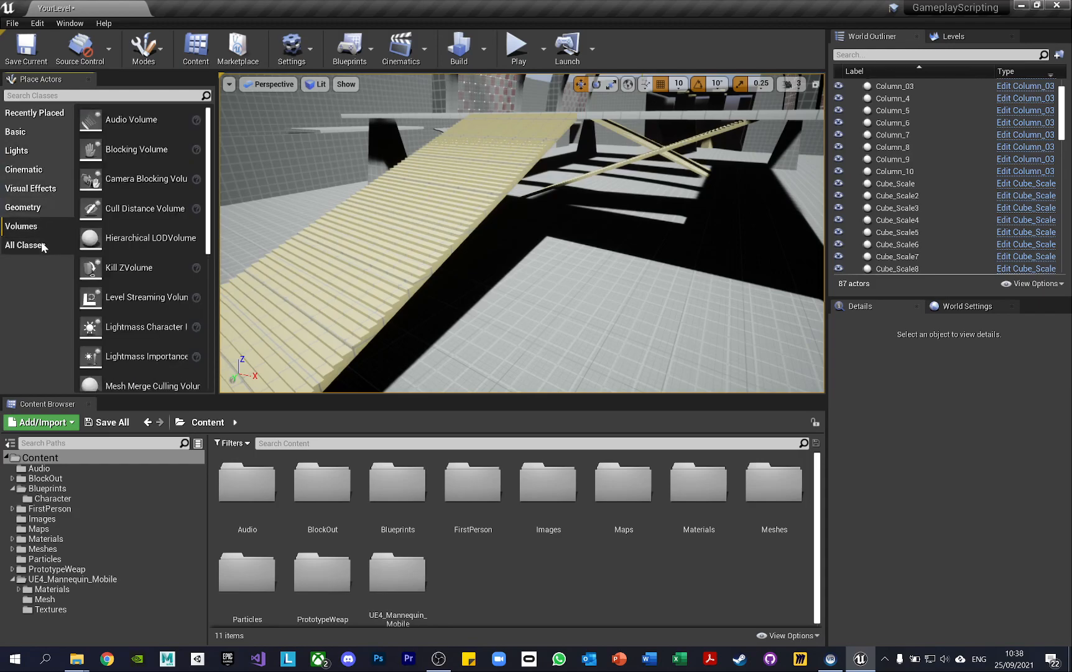
{"action": "left_click", "coordinate": [42, 245]}
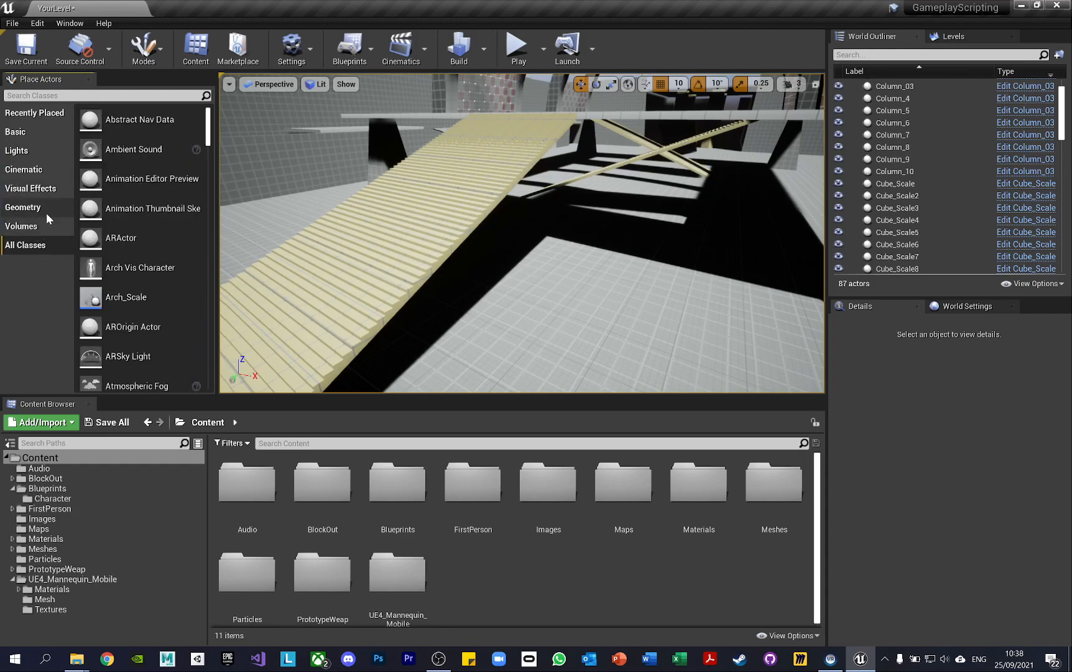
{"action": "left_click", "coordinate": [42, 114]}
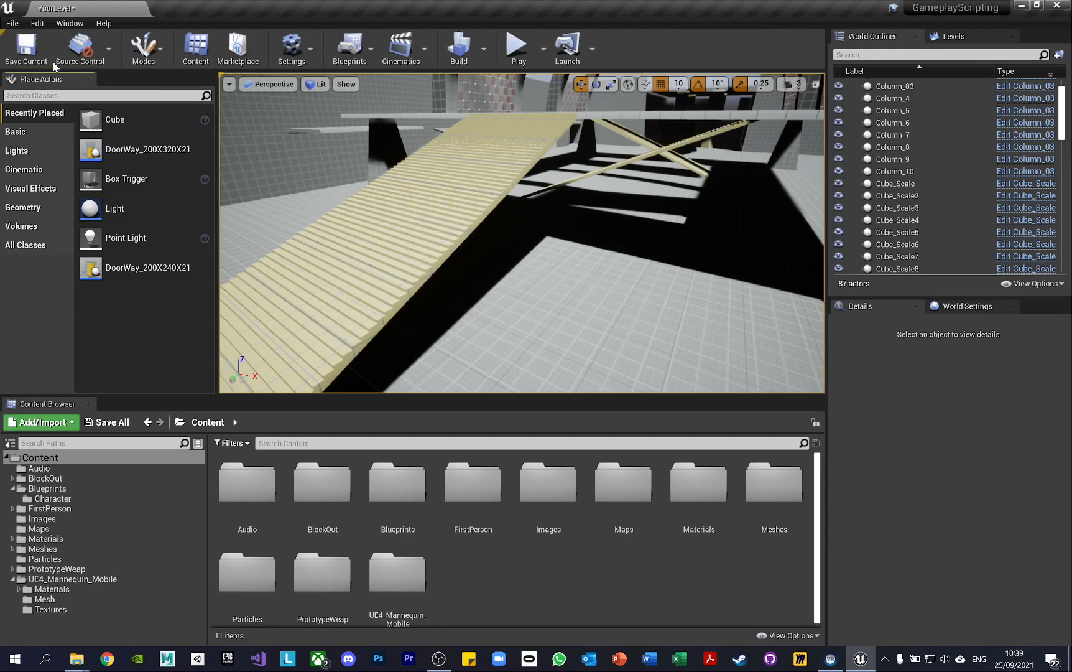
Examine the Source Control, editor Modes and Settings options and bring up the Content Browser
{"action": "left_click", "coordinate": [109, 60]}
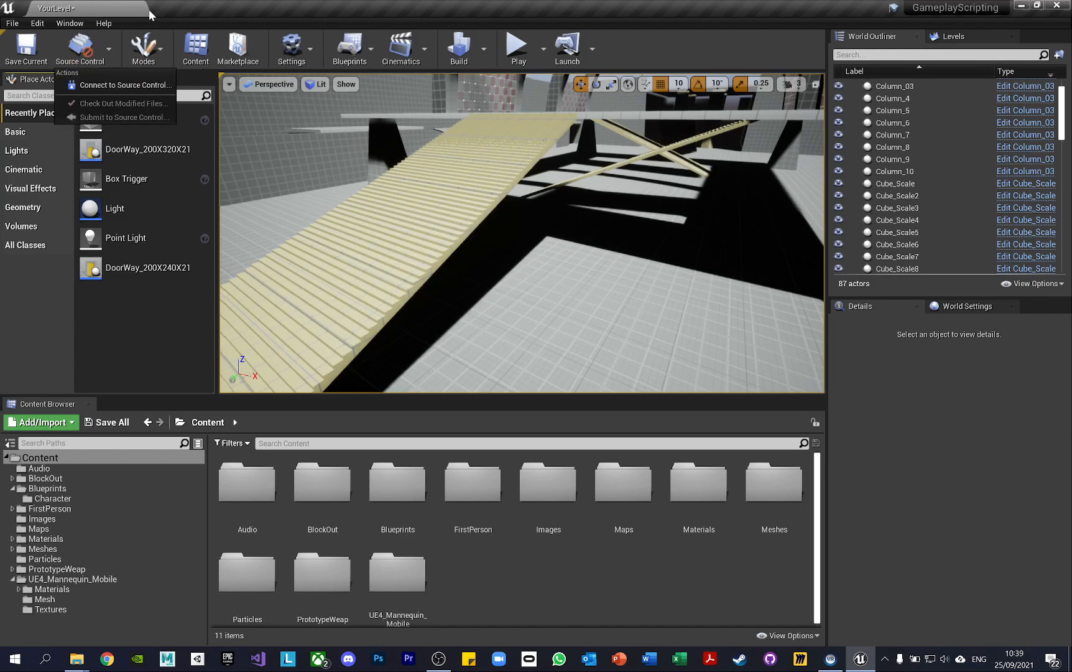
{"action": "left_click", "coordinate": [163, 56]}
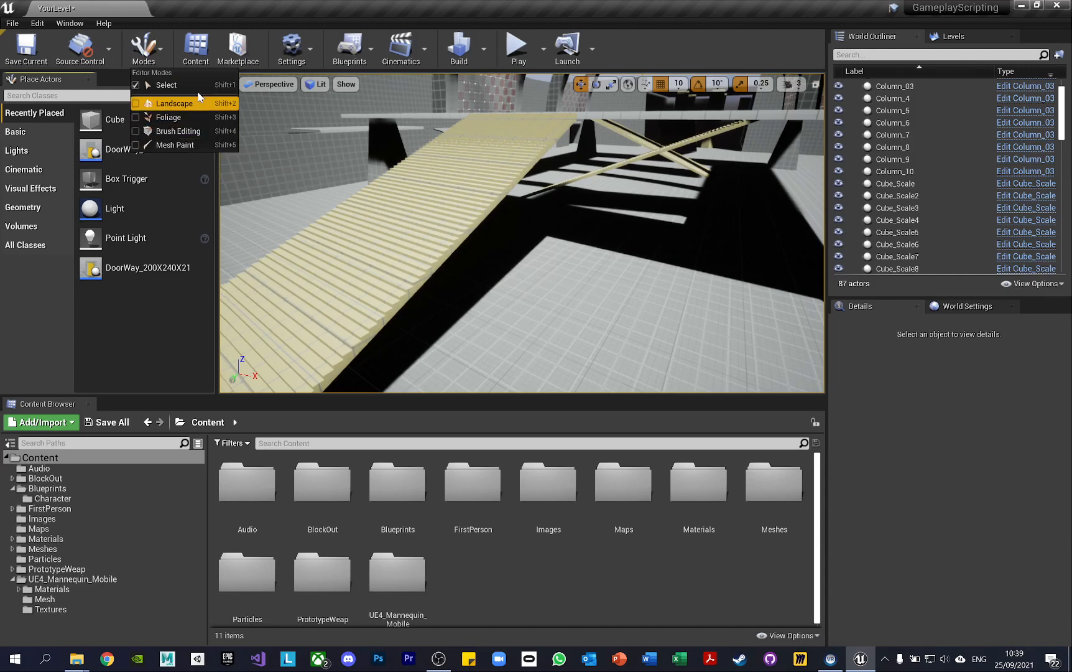
{"action": "left_click", "coordinate": [196, 45]}
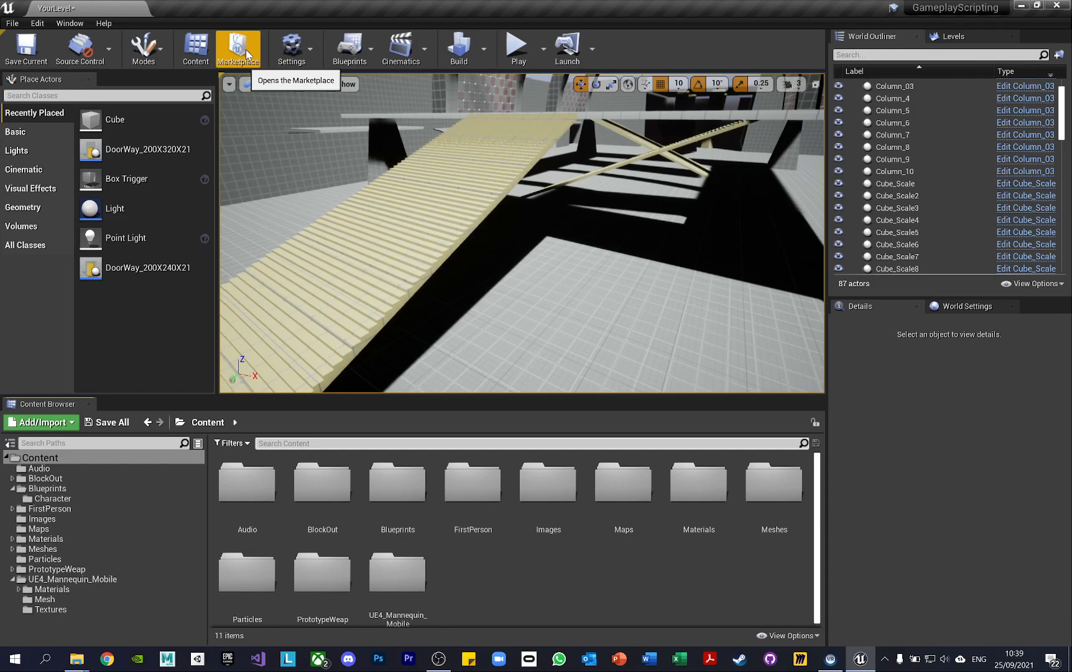
{"action": "left_click", "coordinate": [283, 56]}
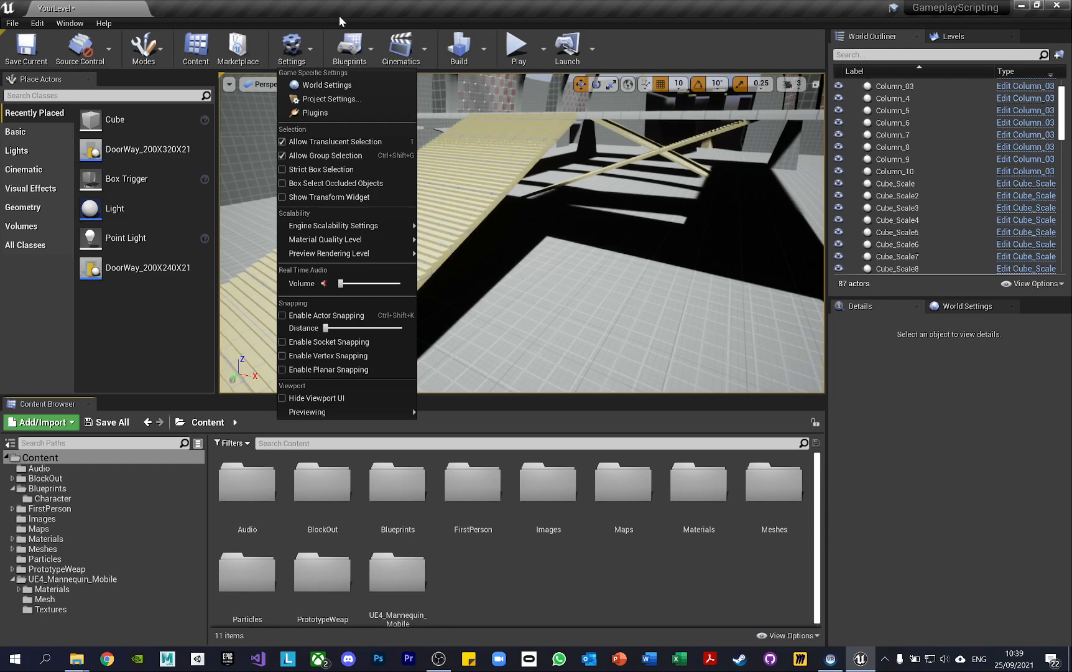
Examine the Blueprints, Cinematics and Build options, including the Lighting Quality levels
{"action": "left_click", "coordinate": [371, 52]}
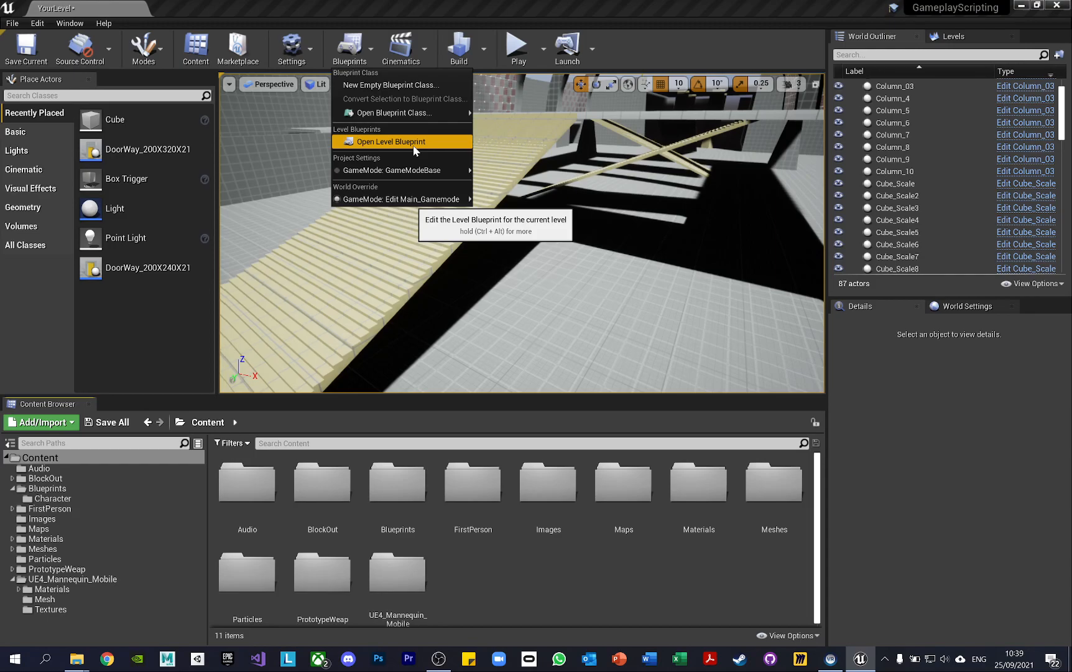
{"action": "left_click", "coordinate": [423, 47]}
{"action": "left_click", "coordinate": [422, 47]}
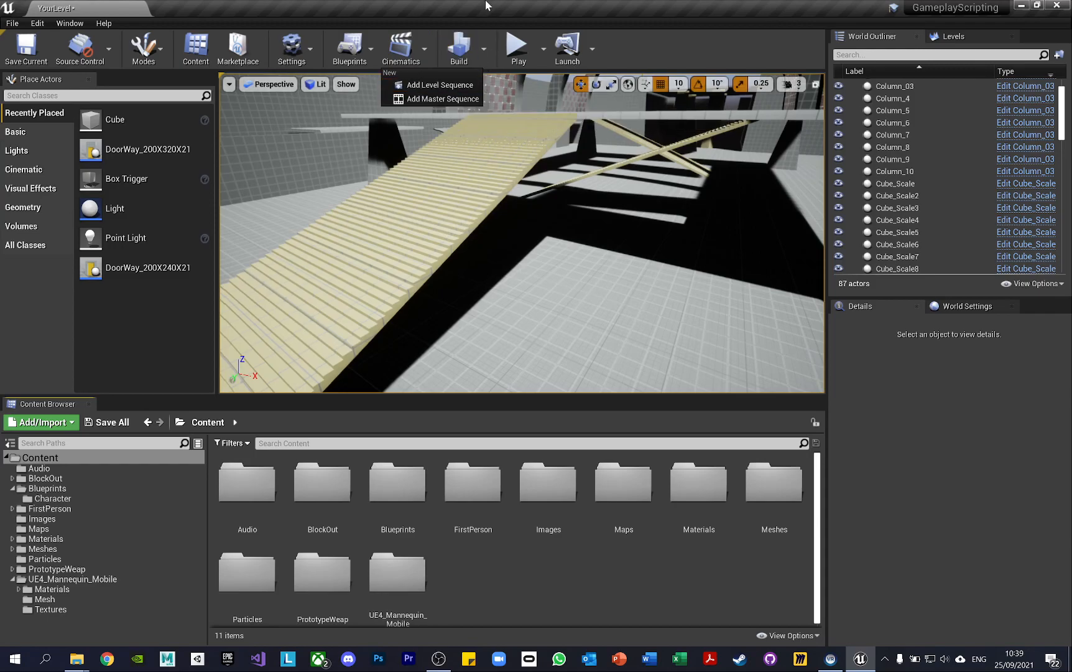
{"action": "left_click", "coordinate": [483, 48]}
{"action": "mouse_move", "coordinate": [530, 103]}
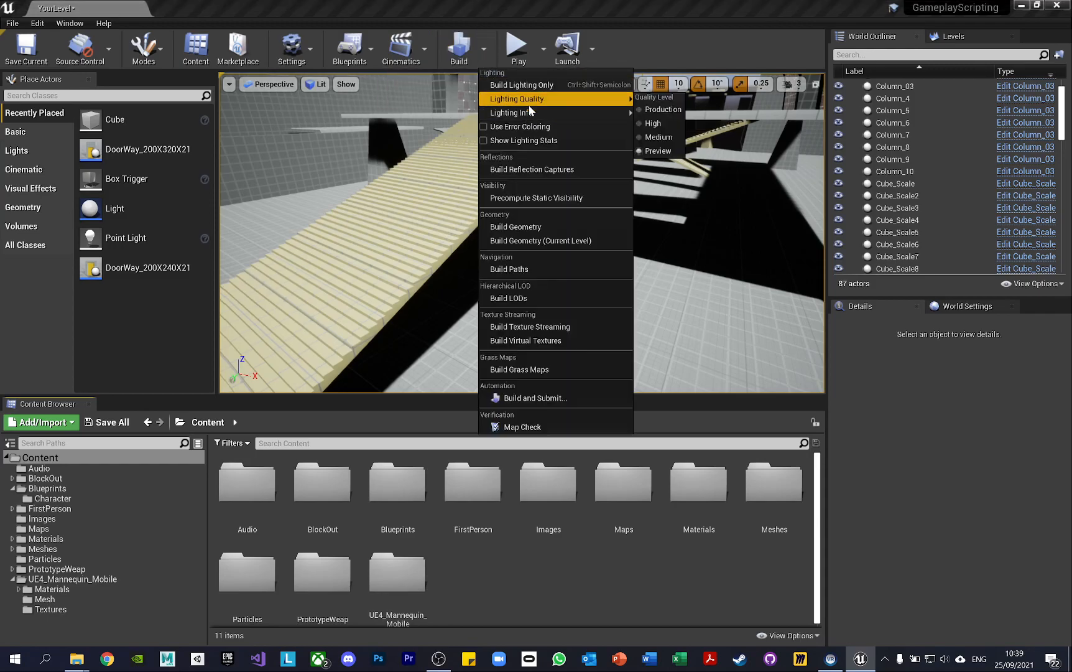
{"action": "left_click", "coordinate": [530, 2]}
Play the level in the viewport and stop the play session
{"action": "left_click", "coordinate": [519, 50]}
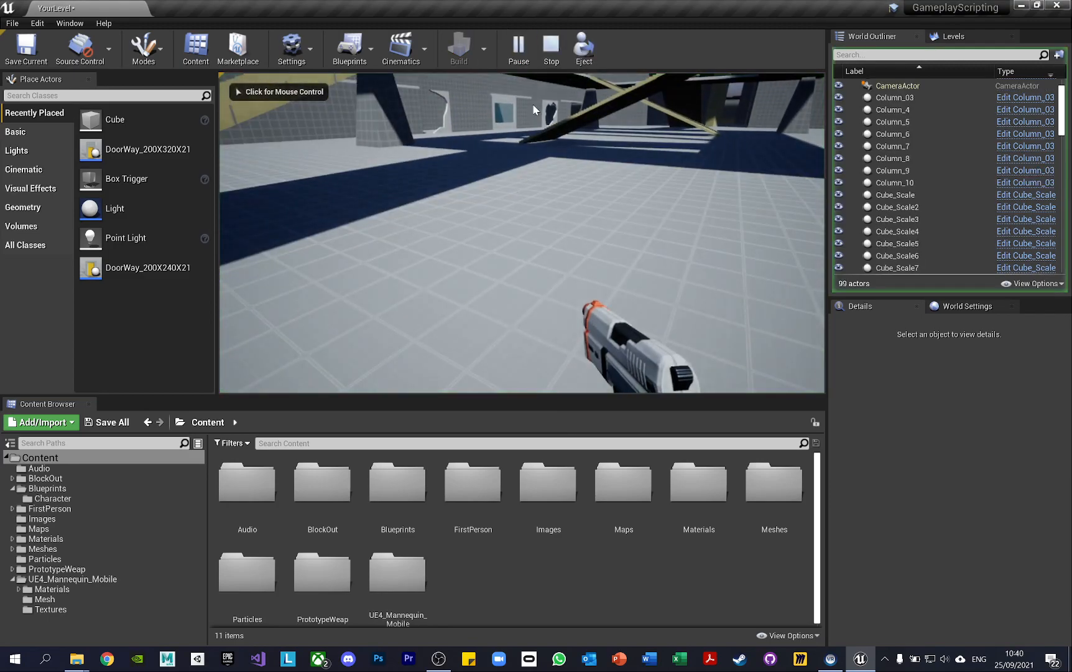
{"action": "key", "text": "Escape"}
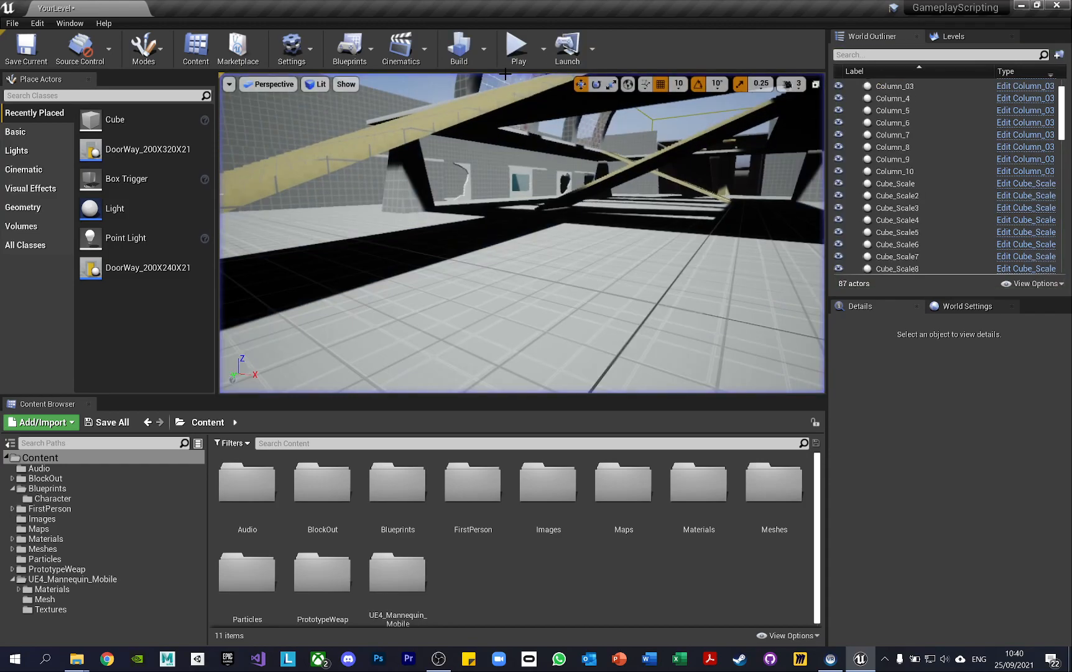
Examine the Launch device and platform options, and dismiss the Google Drive notification
{"action": "left_click", "coordinate": [570, 48]}
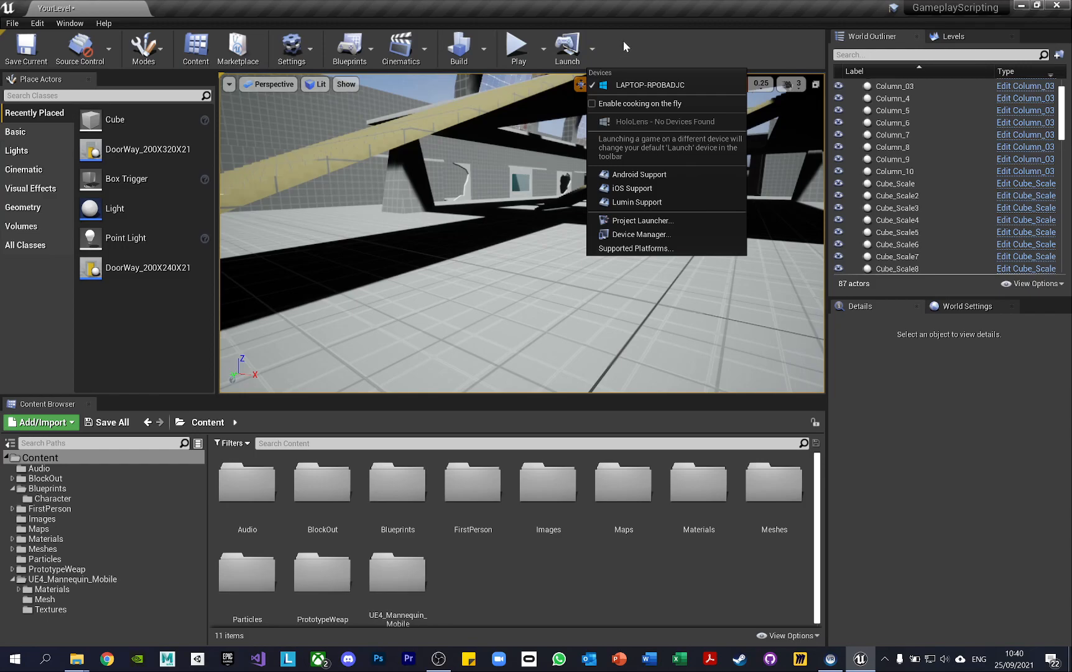
{"action": "mouse_move", "coordinate": [465, 252]}
{"action": "left_mouse_down"}
{"action": "mouse_move", "coordinate": [494, 255]}
{"action": "mouse_move", "coordinate": [482, 258]}
{"action": "left_mouse_up"}
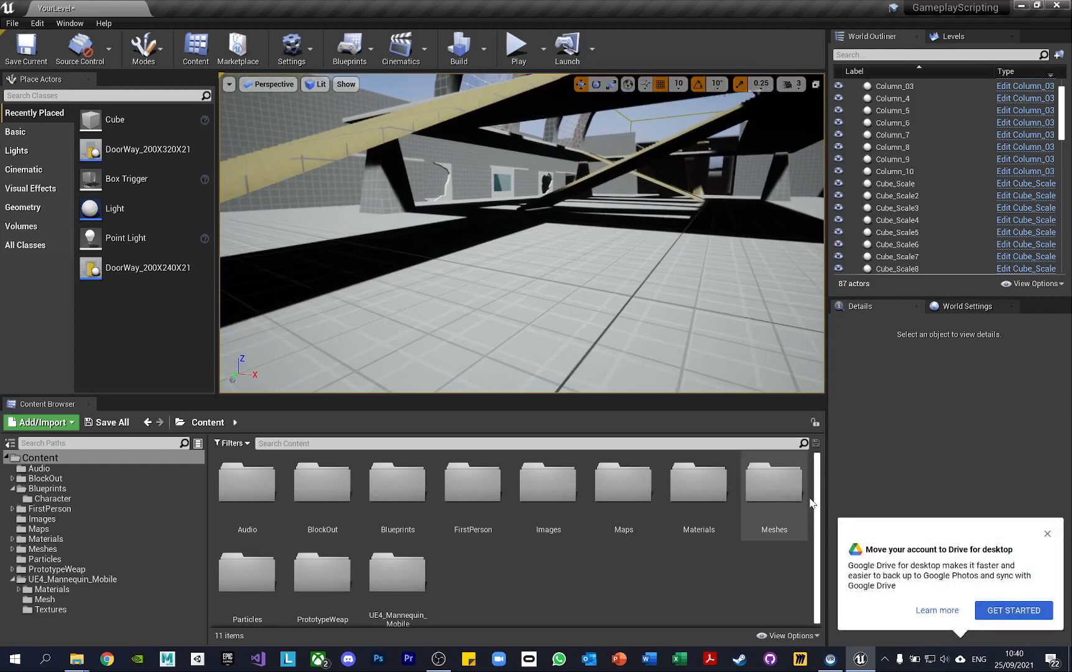
{"action": "left_click", "coordinate": [1047, 535]}
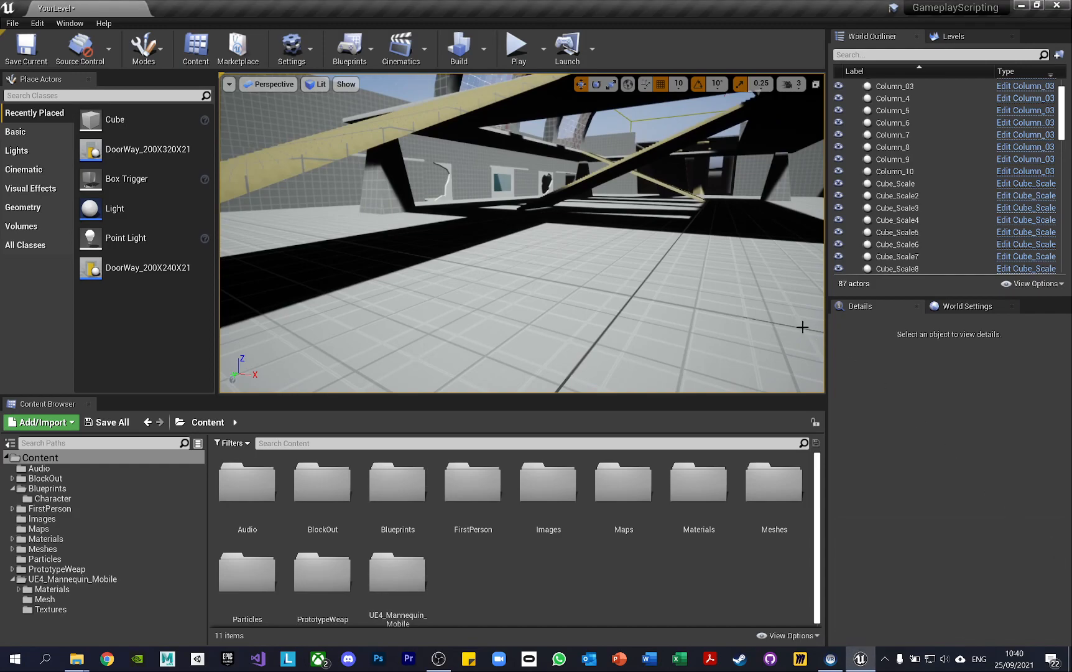